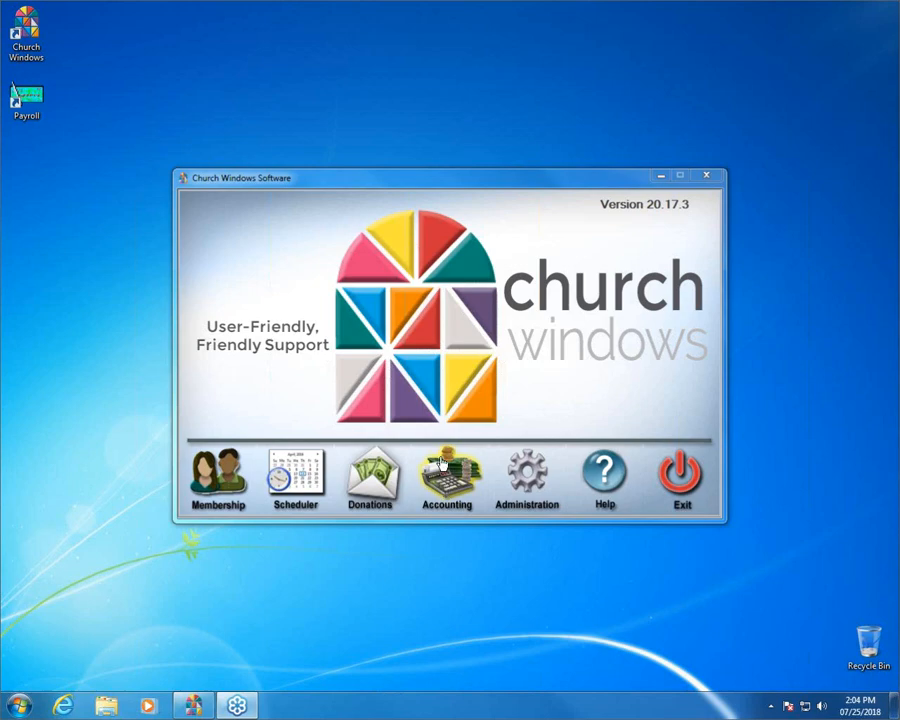
Step: Open the Accounting module
click(443, 480)
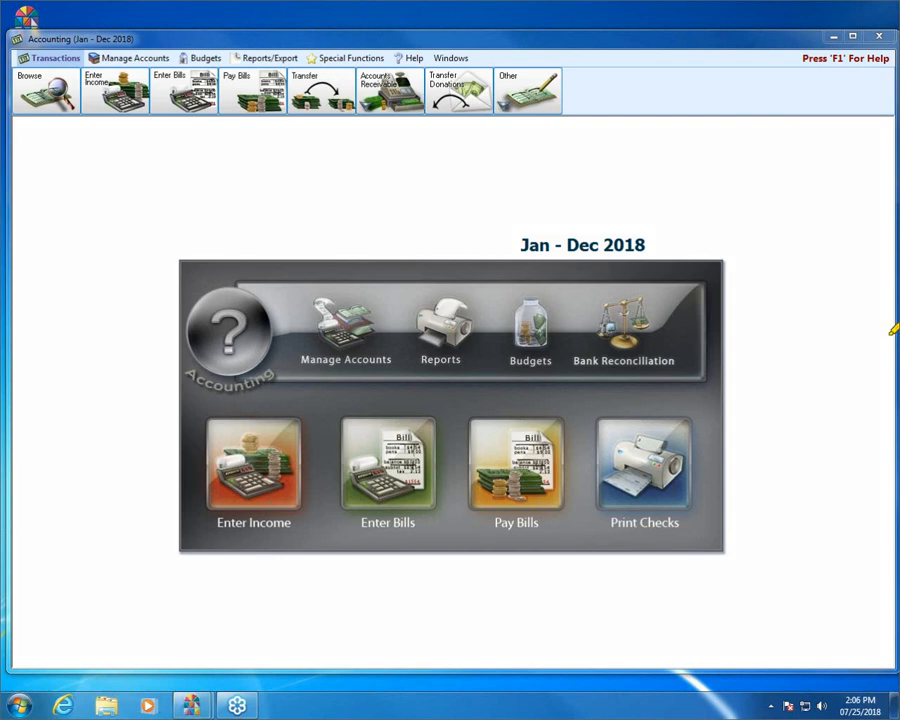
mouse_move(186, 400)
mouse_down()
mouse_move(307, 398)
mouse_move(310, 490)
mouse_move(180, 440)
mouse_move(178, 400)
mouse_up()
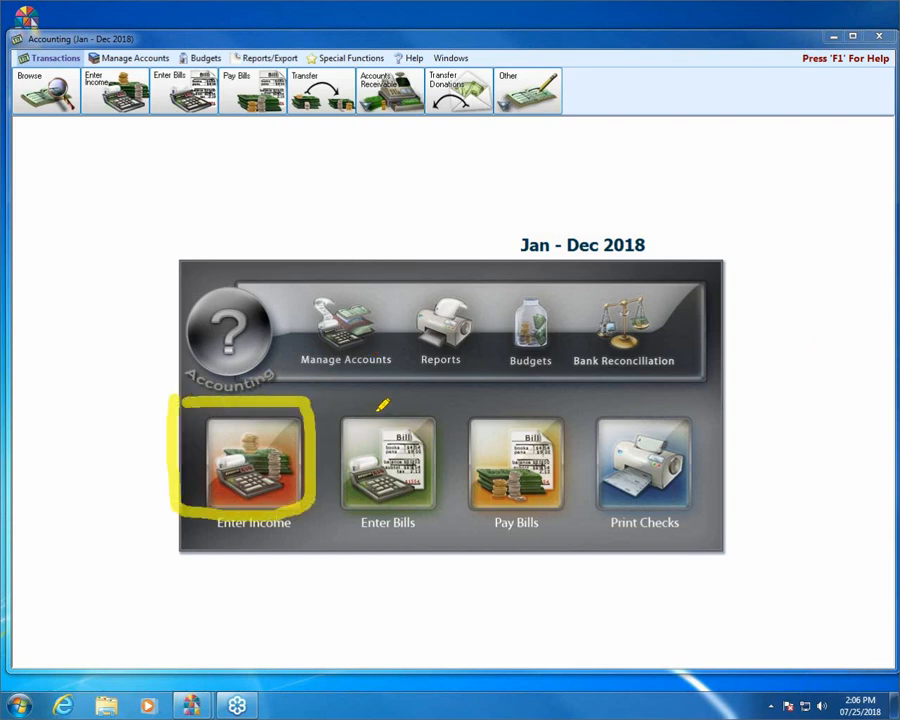
mouse_move(340, 412)
mouse_down()
mouse_move(436, 408)
mouse_move(430, 520)
mouse_move(378, 524)
mouse_move(344, 424)
mouse_up()
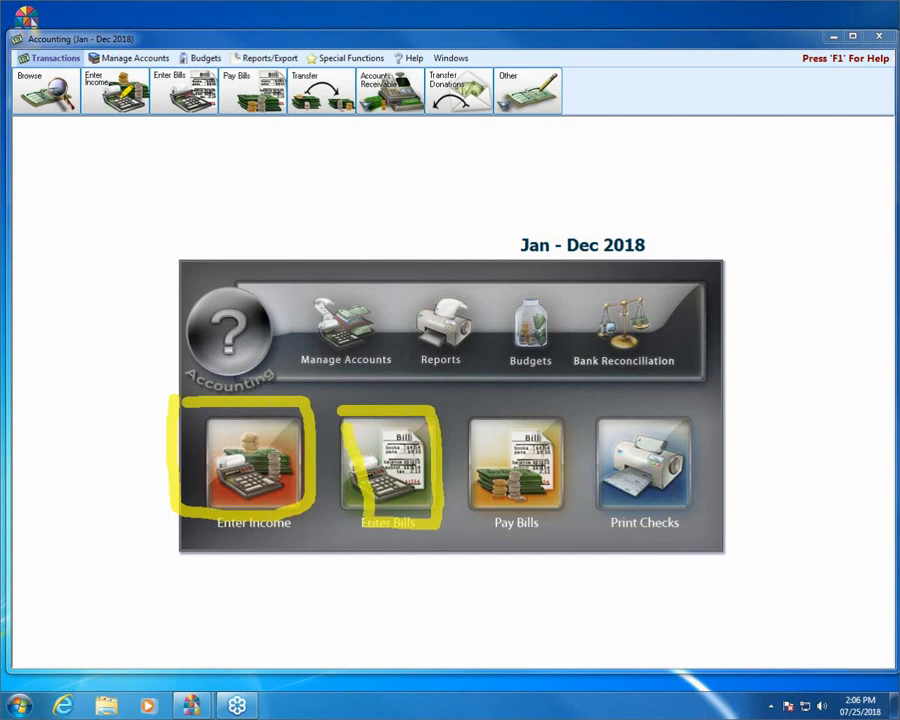
drag(40, 56, 150, 70)
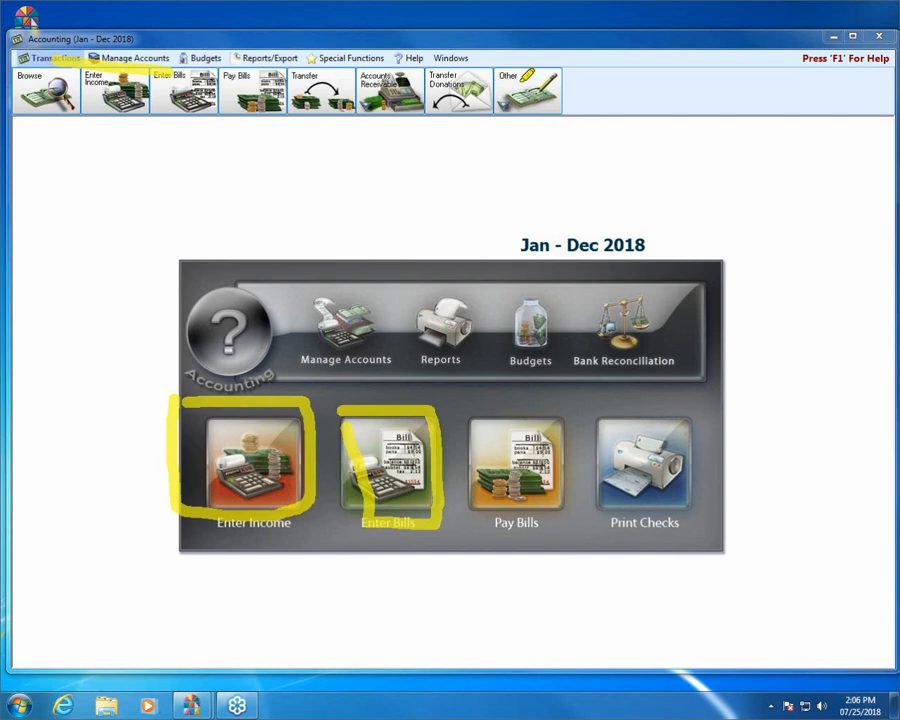
mouse_move(522, 88)
mouse_down()
mouse_move(524, 162)
mouse_move(532, 98)
mouse_up()
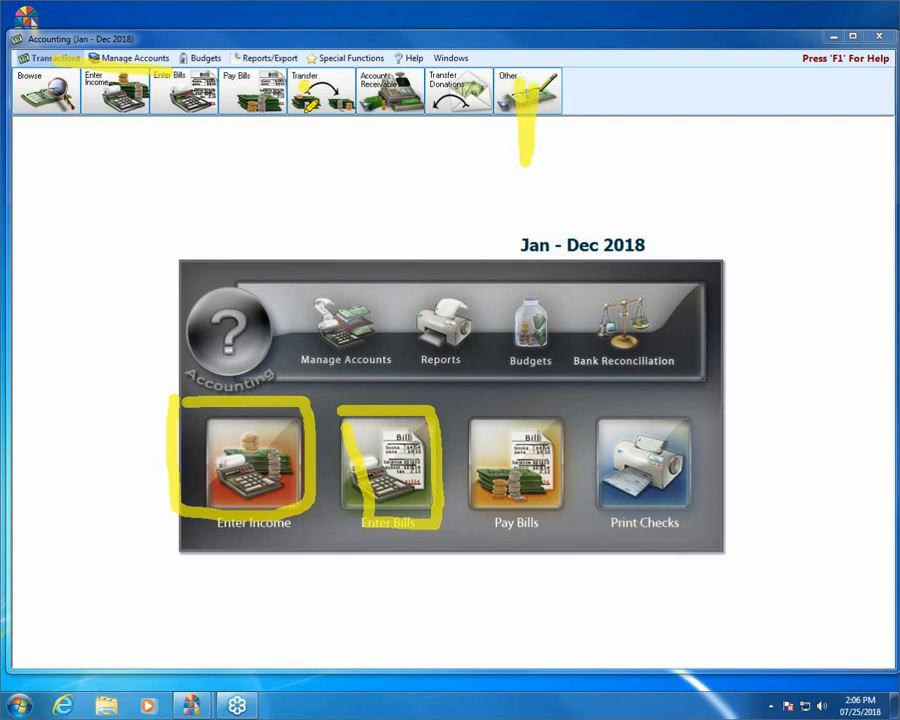
drag(304, 80, 322, 88)
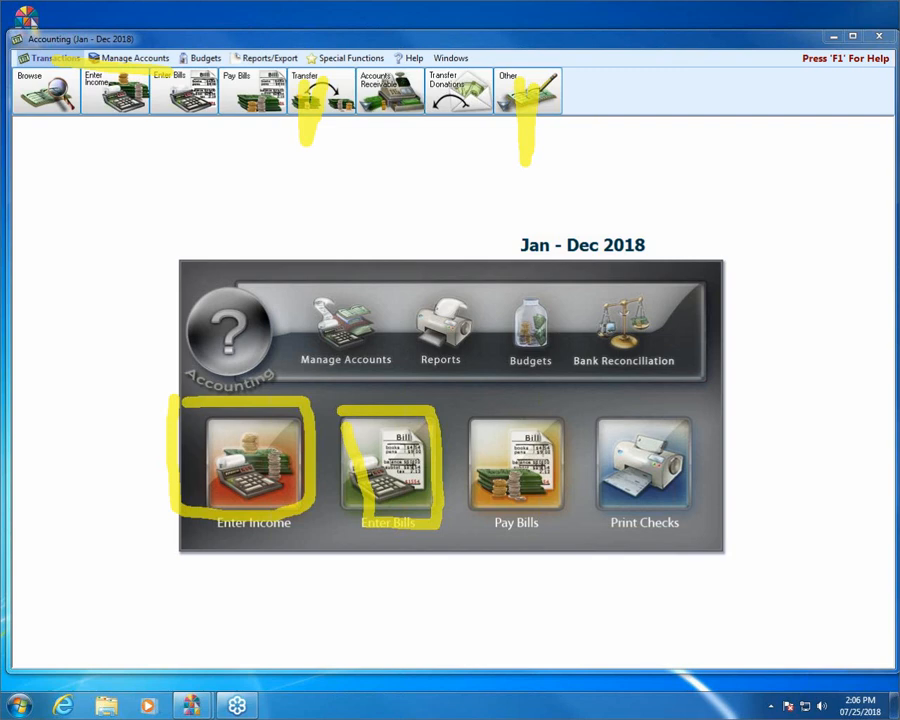
key(Escape)
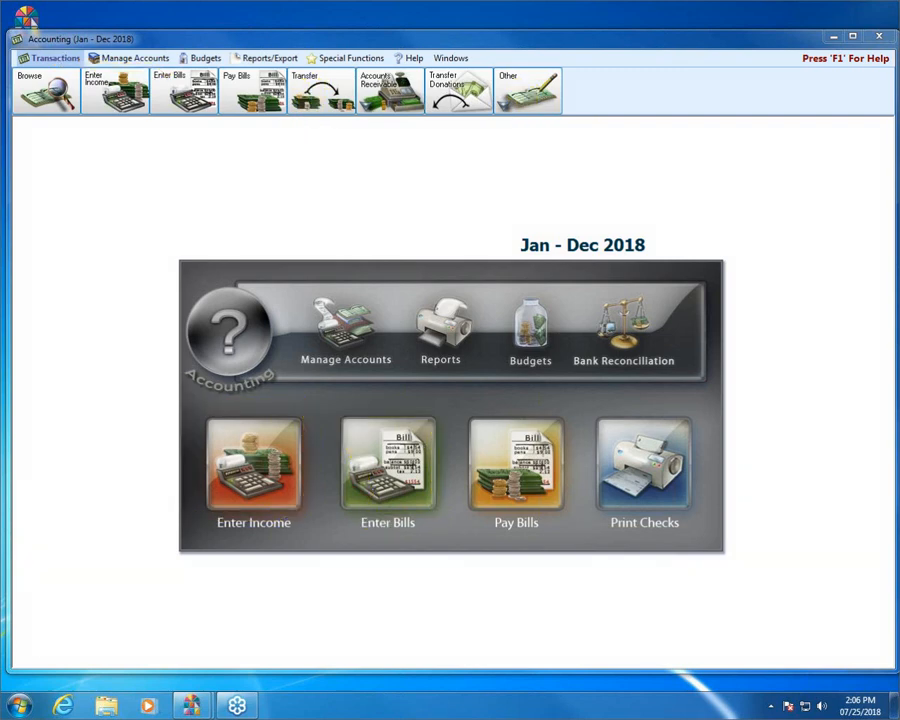
Step: Open the Journal Entry Transaction form, set its date occurred to today, 07/25/2018, and close the form
click(514, 94)
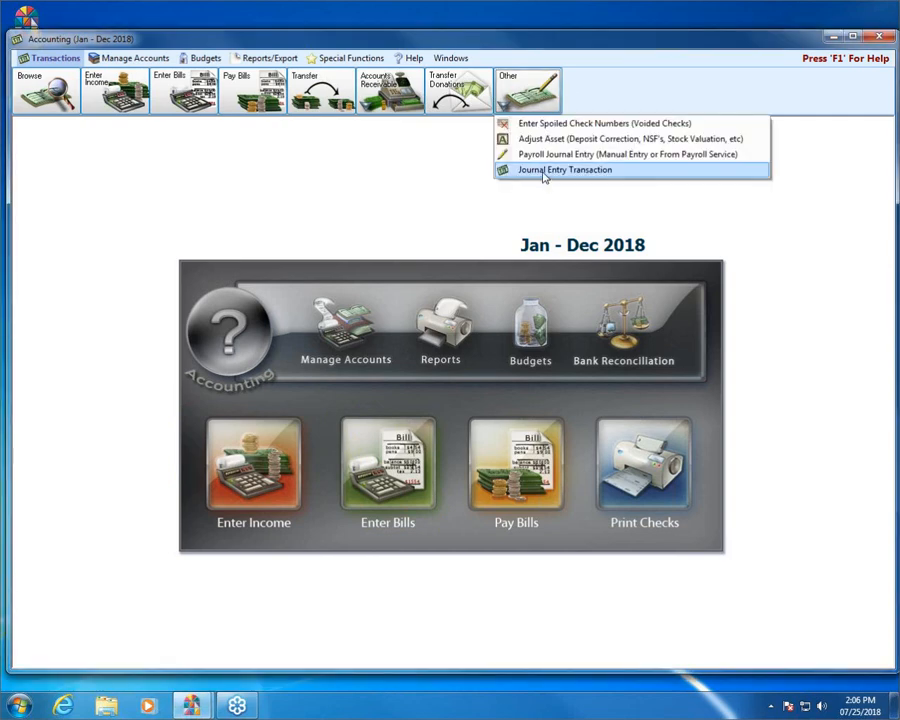
click(311, 128)
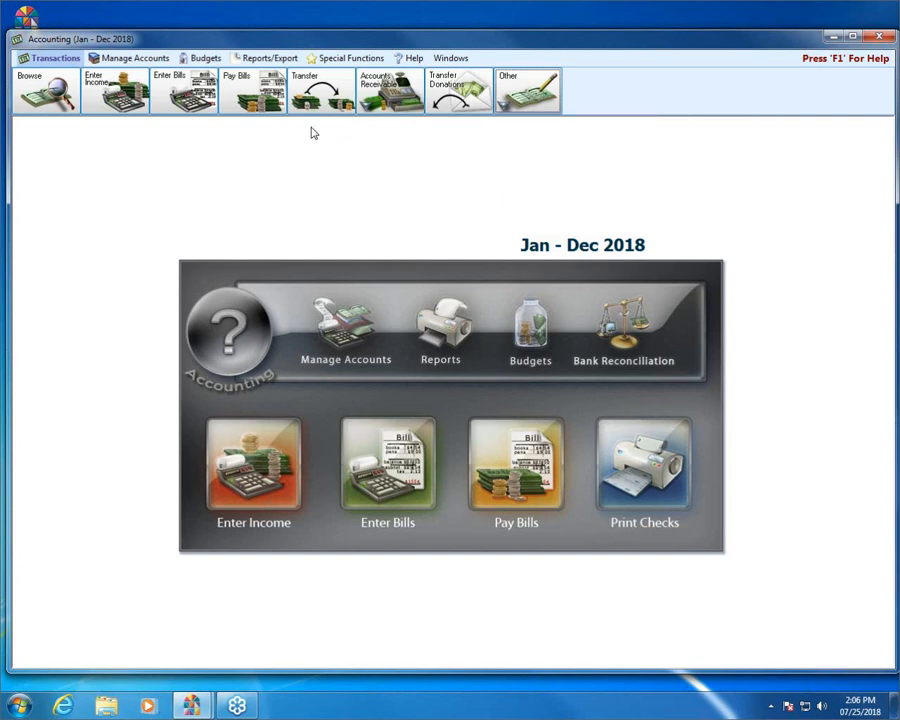
click(500, 104)
click(542, 169)
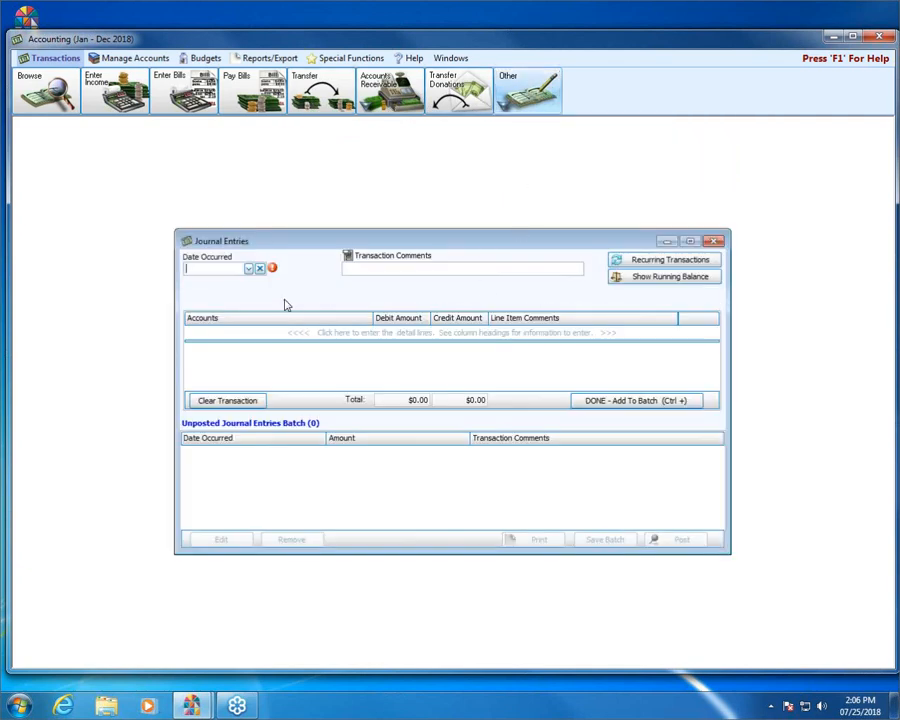
click(249, 268)
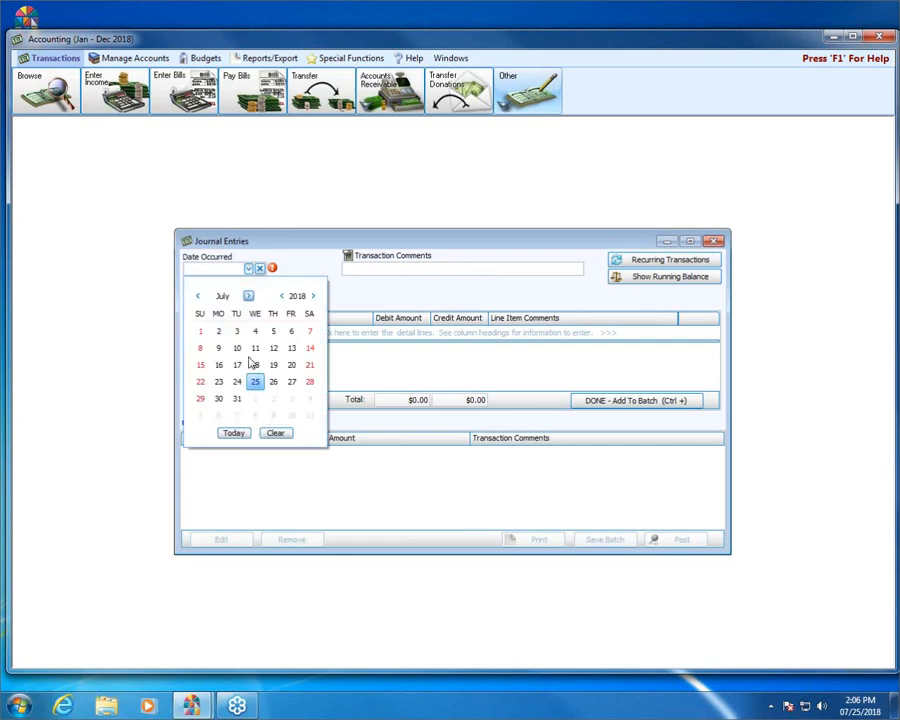
click(233, 433)
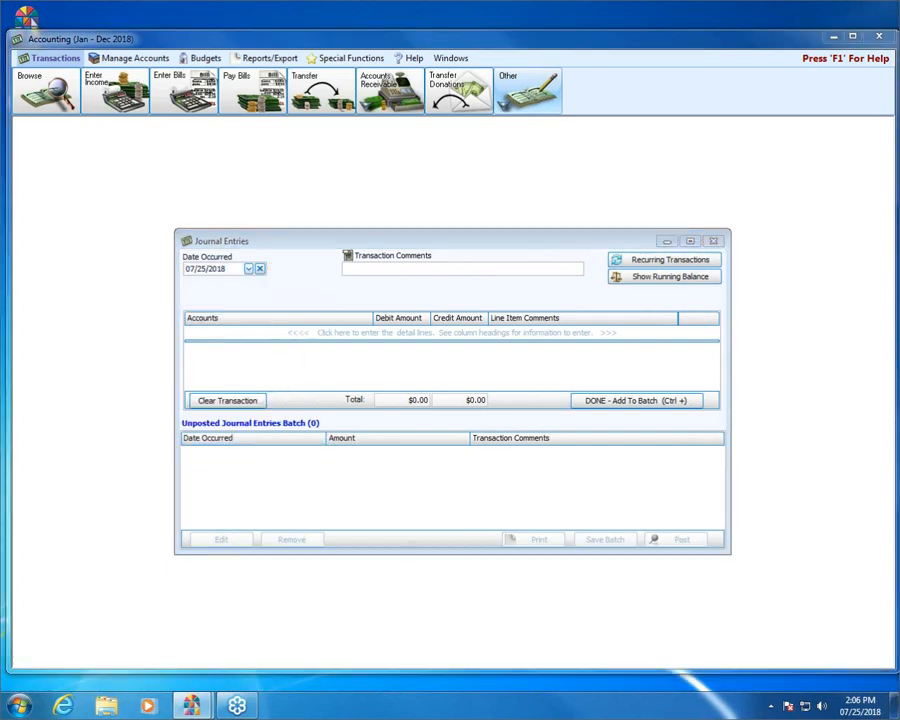
mouse_move(574, 259)
mouse_down()
mouse_move(705, 237)
mouse_move(724, 263)
mouse_move(612, 278)
mouse_up()
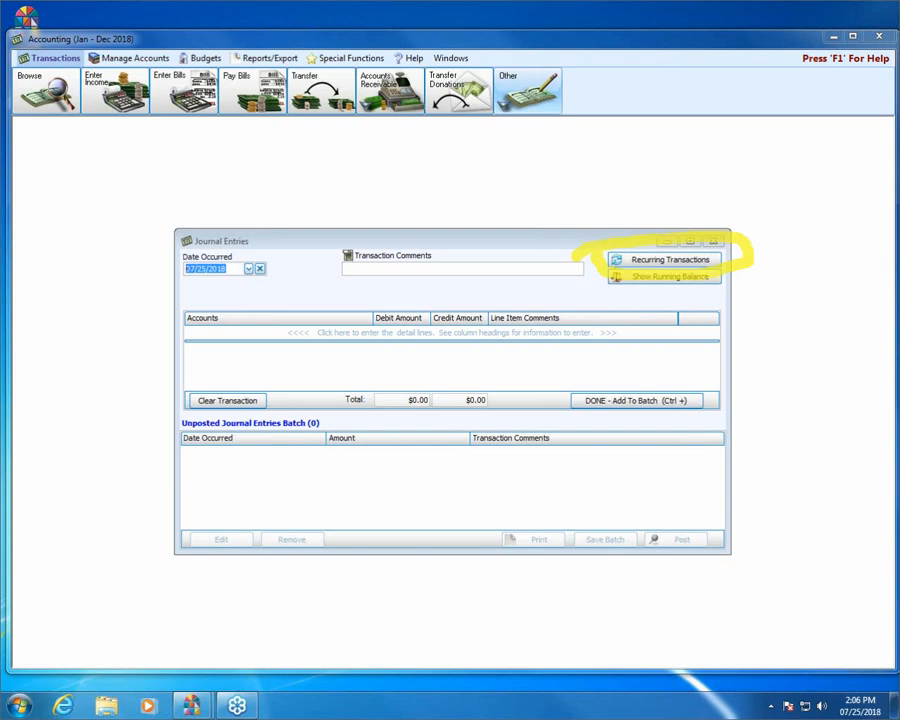
click(713, 241)
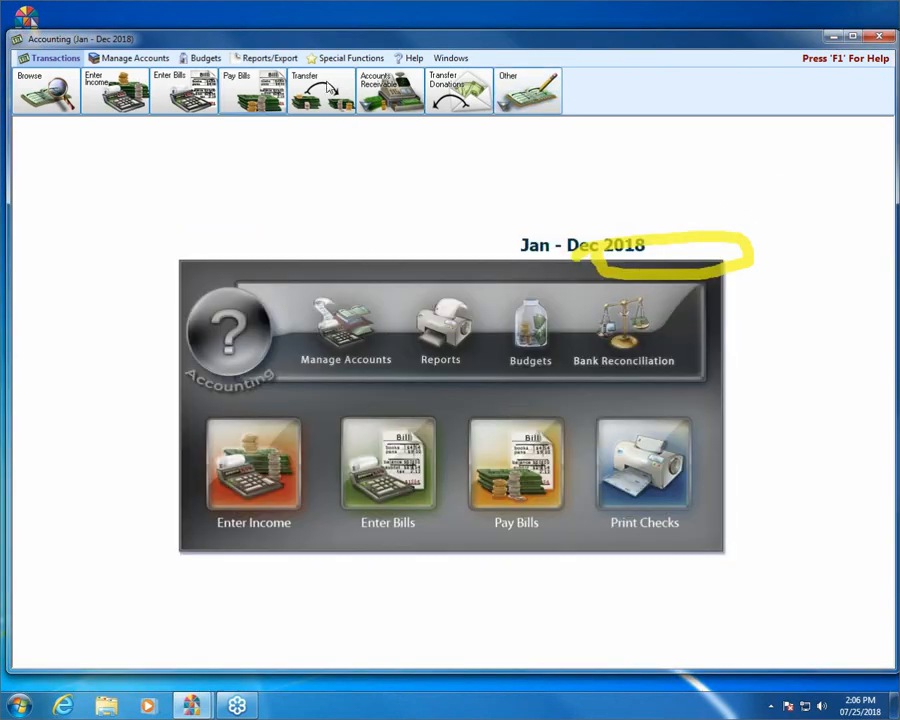
Step: View the Enter Transfers and Enter Income forms to locate their recurring transactions option, closing each one
click(320, 88)
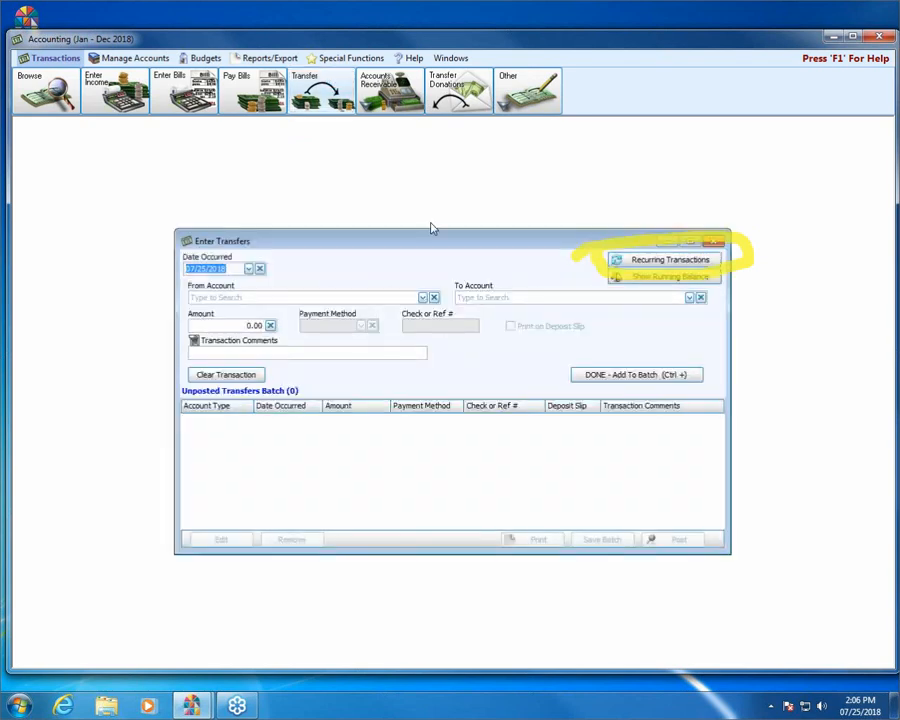
click(712, 242)
click(241, 476)
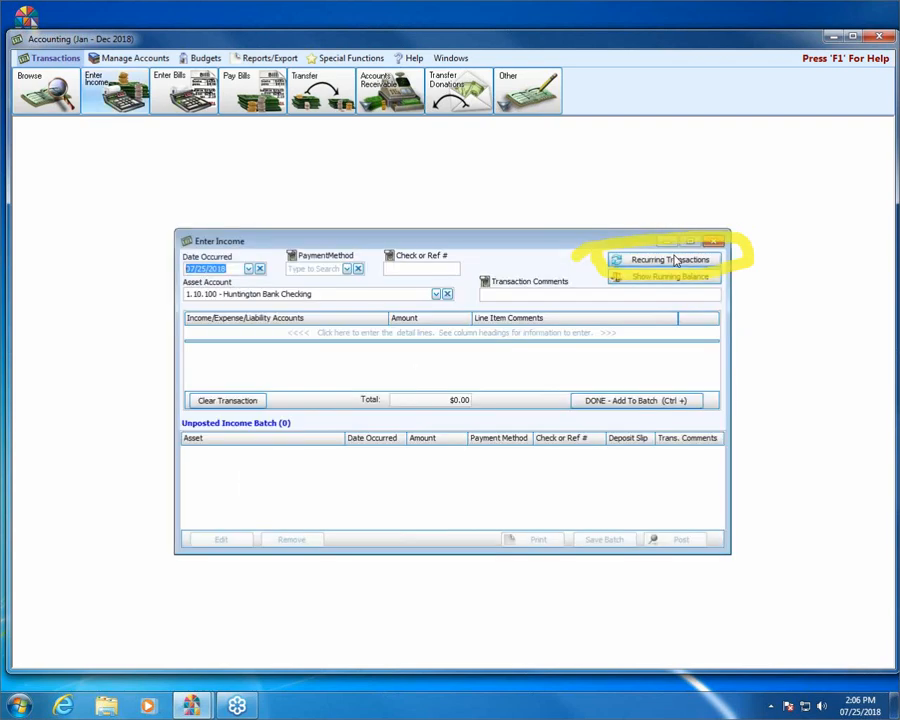
click(709, 243)
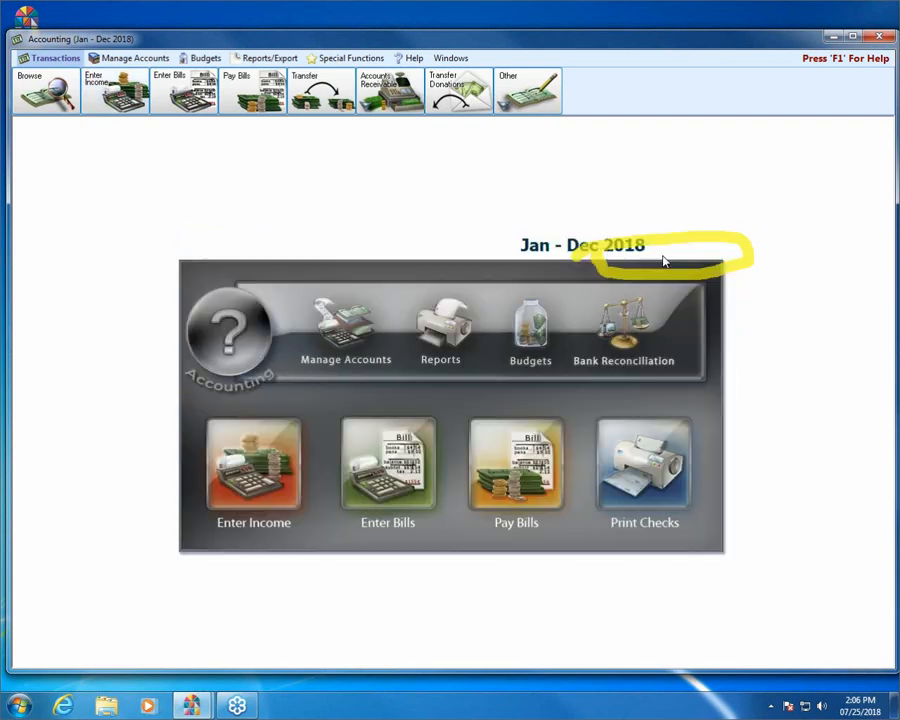
Step: Open the Enter Bills form and bring up its list of recurring bill transactions
click(400, 478)
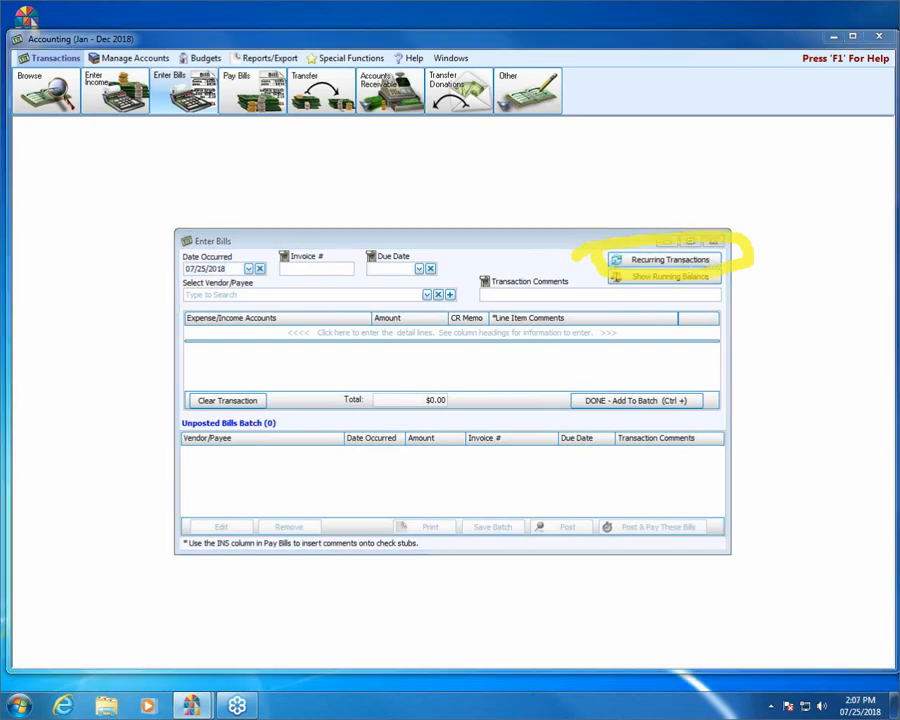
key(Escape)
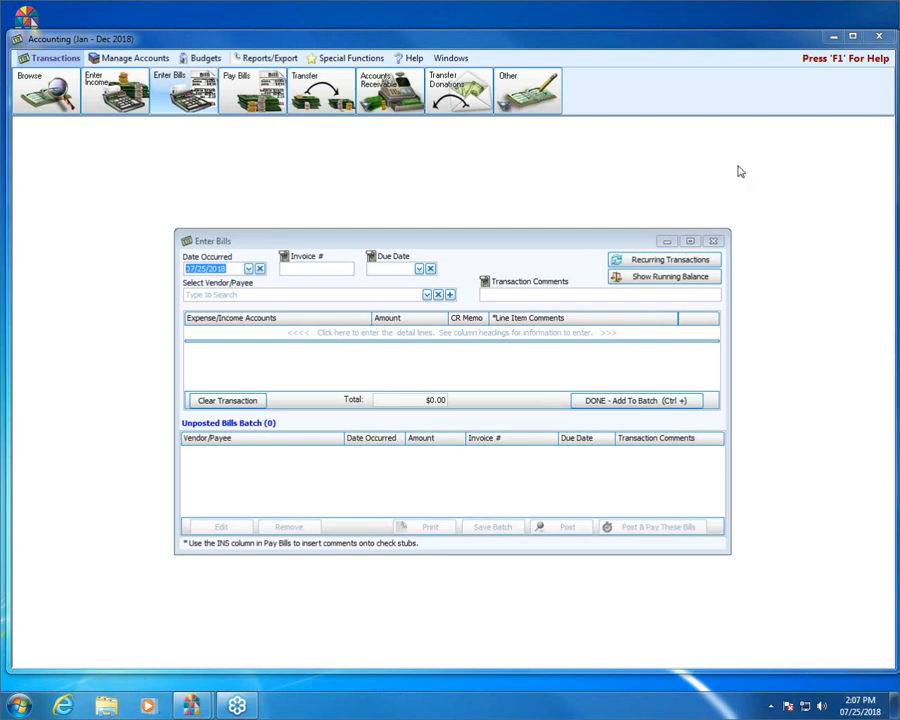
click(693, 265)
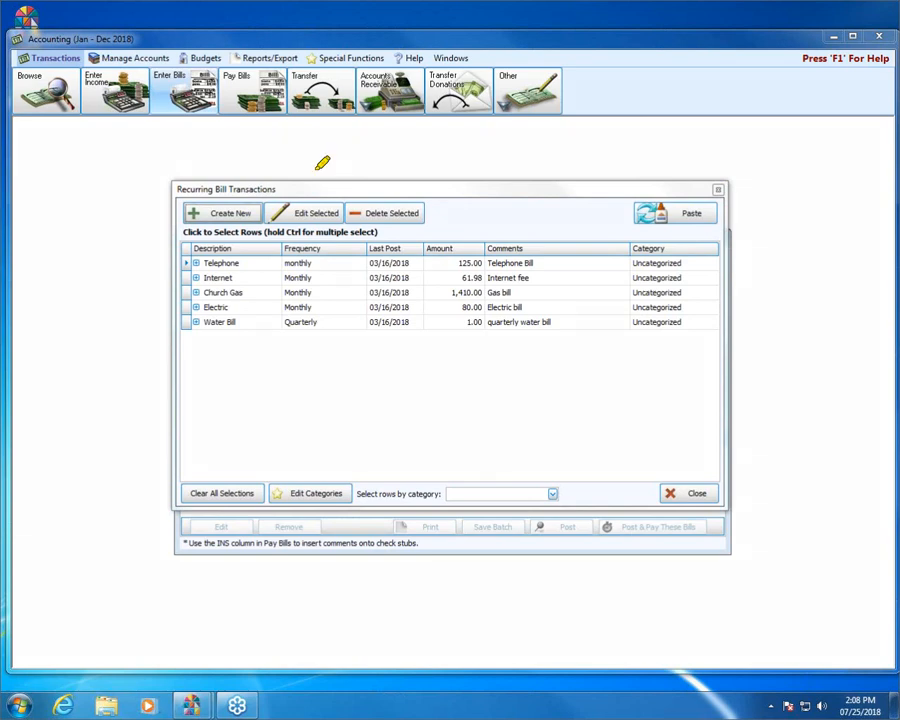
mouse_move(188, 197)
mouse_down()
mouse_move(272, 196)
mouse_move(245, 236)
mouse_move(181, 233)
mouse_move(236, 183)
mouse_up()
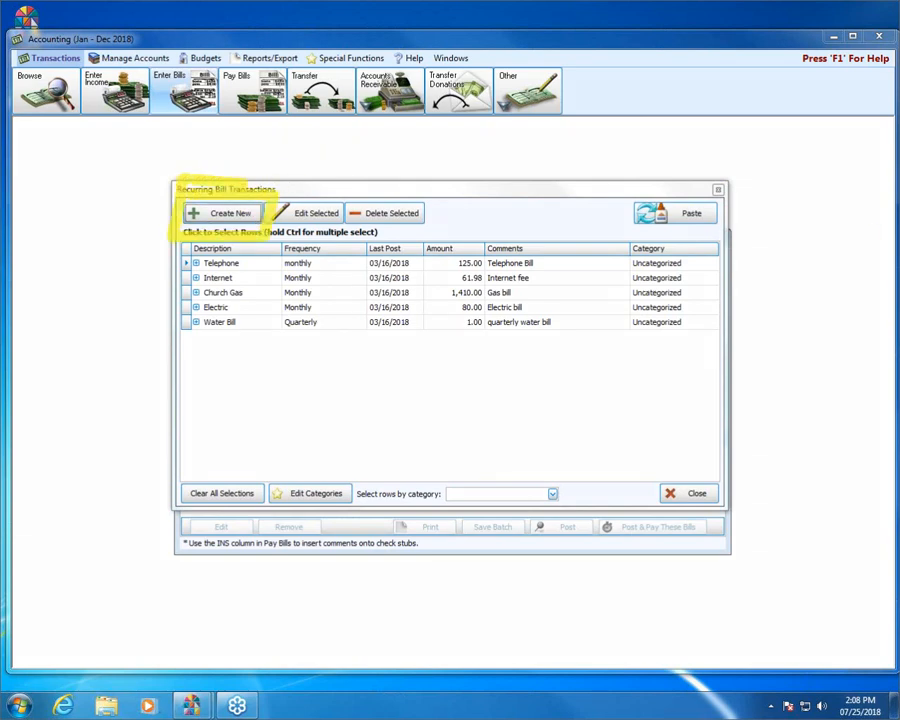
click(224, 198)
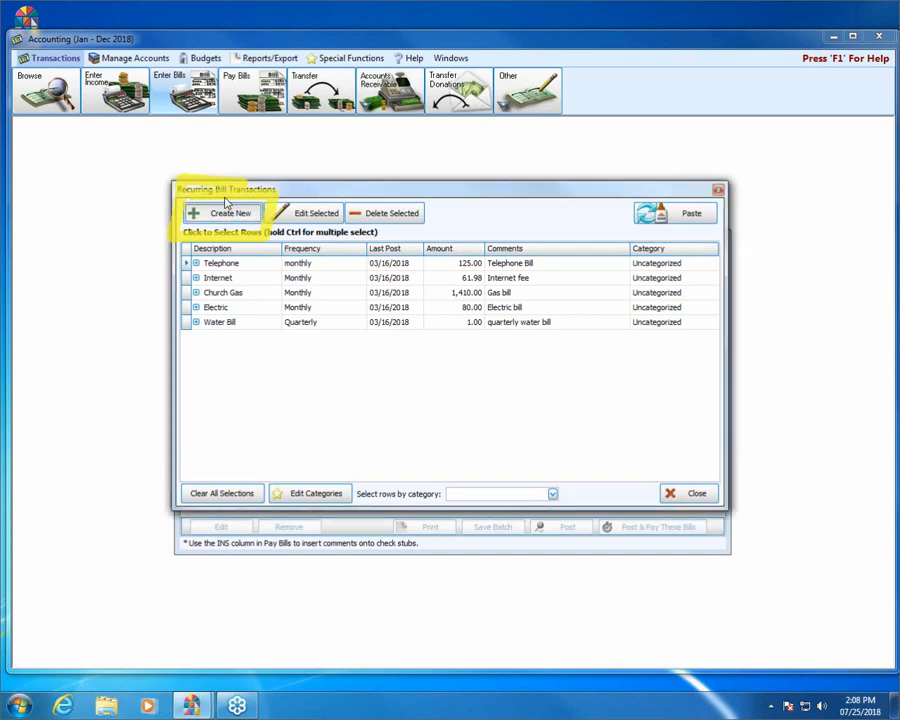
Step: Create a new recurring bill transaction with the description "Church Insurance" and the frequency "Semi-annually"
click(249, 205)
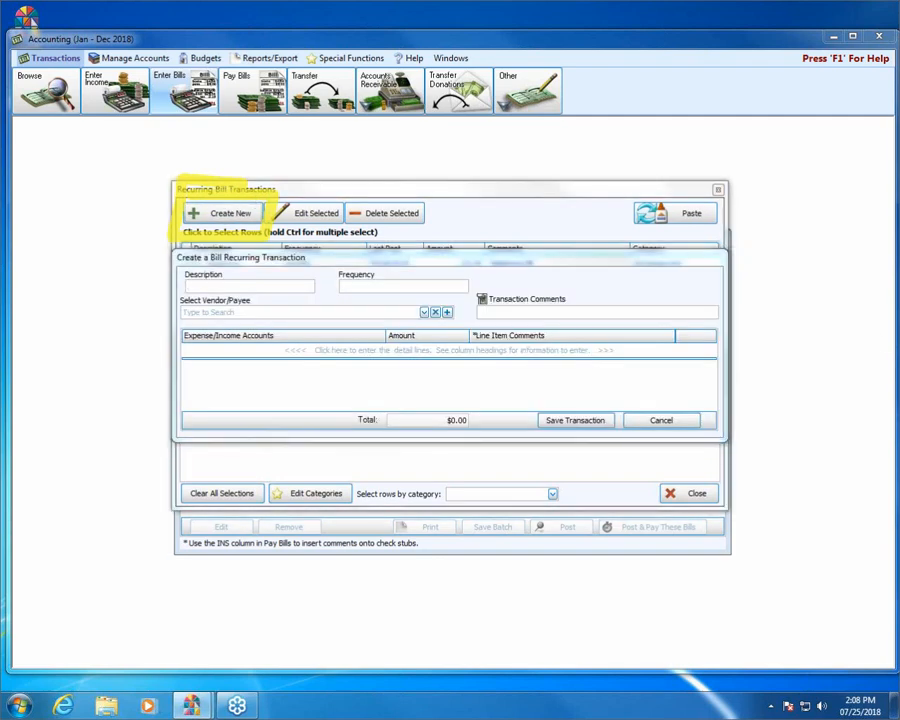
drag(303, 257, 297, 250)
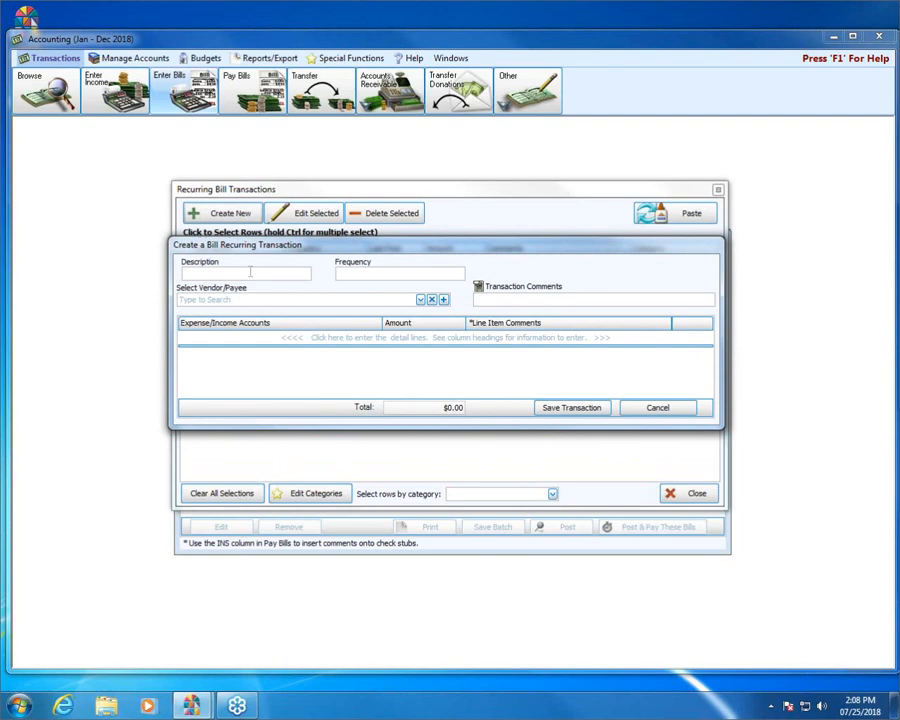
text(Insurance)
key(BackSpace)
key(BackSpace)
key(BackSpace)
key(BackSpace)
key(BackSpace)
key(BackSpace)
key(BackSpace)
key(BackSpace)
key(BackSpace)
text(Church Insurance)
key(Tab)
text(Sm)
text(i)
text(nnually)
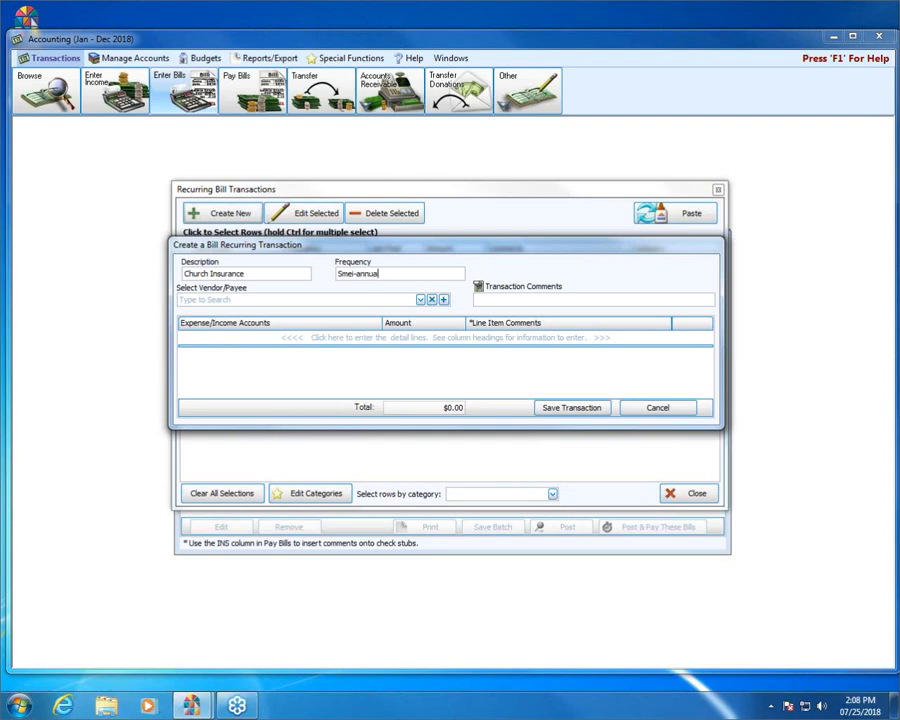
key(BackSpace)
key(BackSpace)
key(BackSpace)
key(BackSpace)
key(BackSpace)
key(BackSpace)
key(BackSpace)
key(BackSpace)
key(BackSpace)
key(BackSpace)
key(BackSpace)
key(BackSpace)
text(emi-annually)
Step: Set the recurring bill's vendor to BsureURcovered Insurance and its transaction comment to "semi-annual insurance payment"
click(227, 302)
text(b)
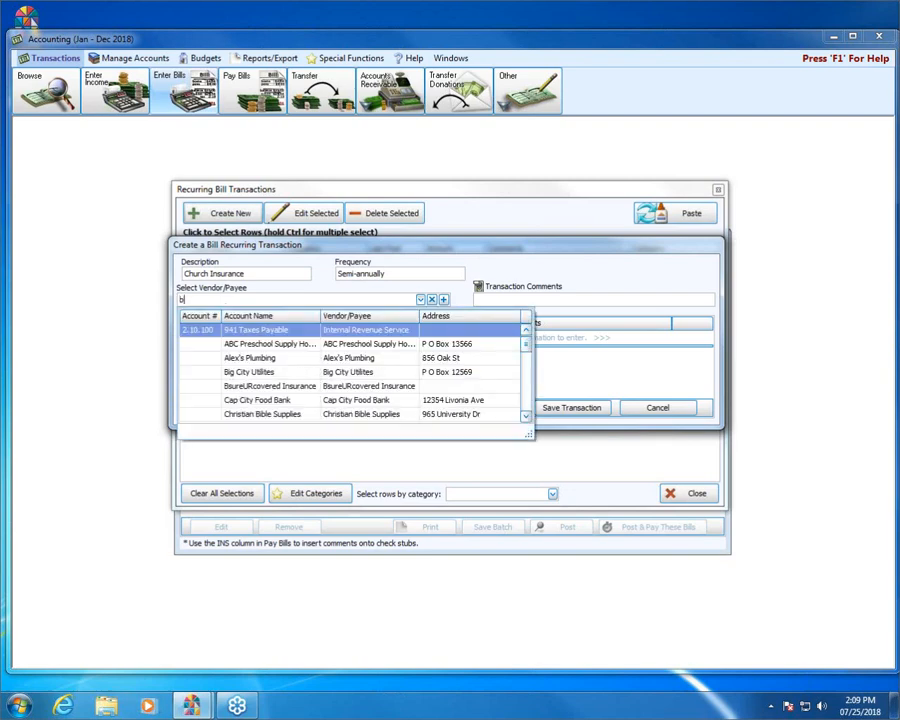
text(e)
key(BackSpace)
key(BackSpace)
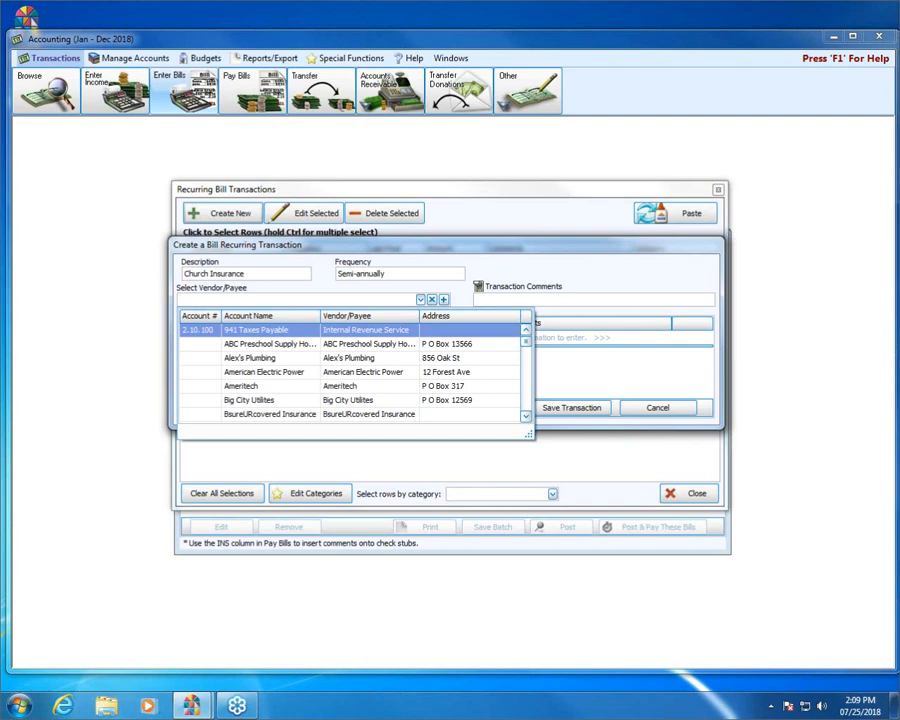
click(245, 415)
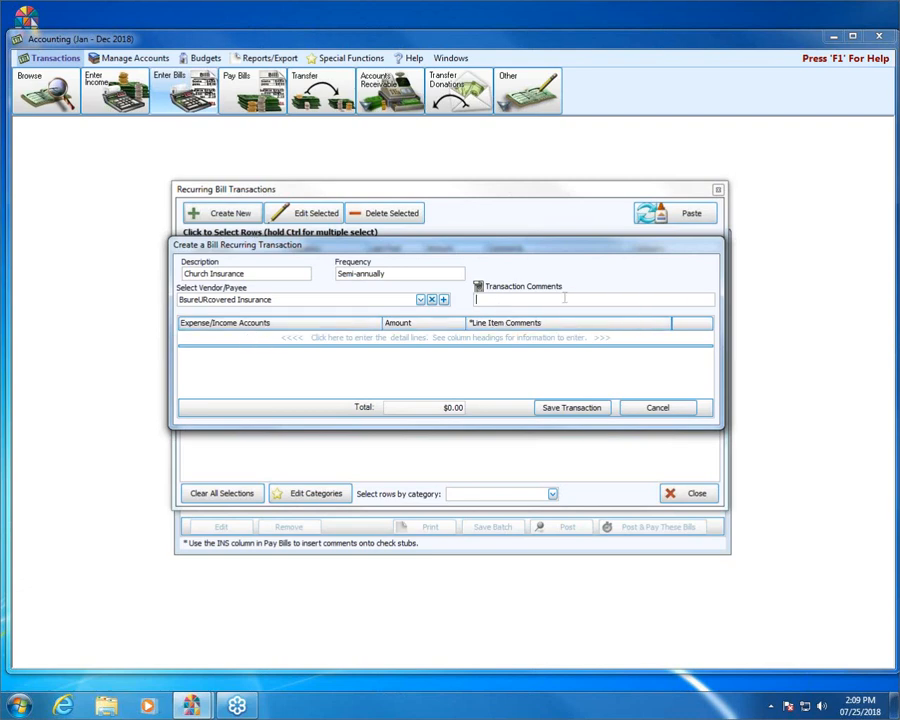
text(semi-annual insurance payment)
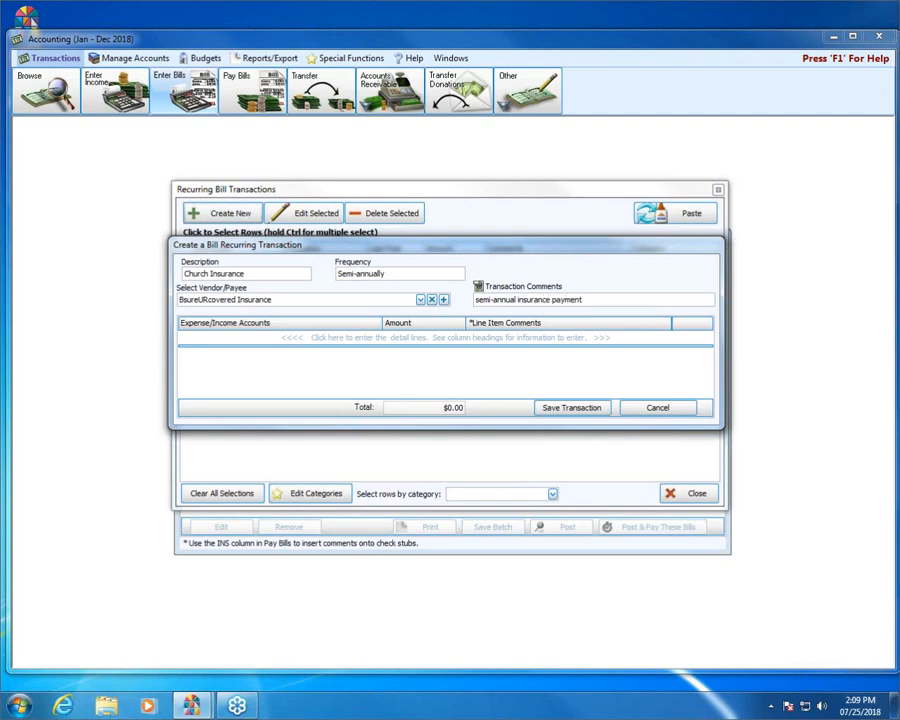
Step: Add a line for account 5.10.405 - Property Insurance with an amount of 3,456.78 and save the recurring bill
click(257, 338)
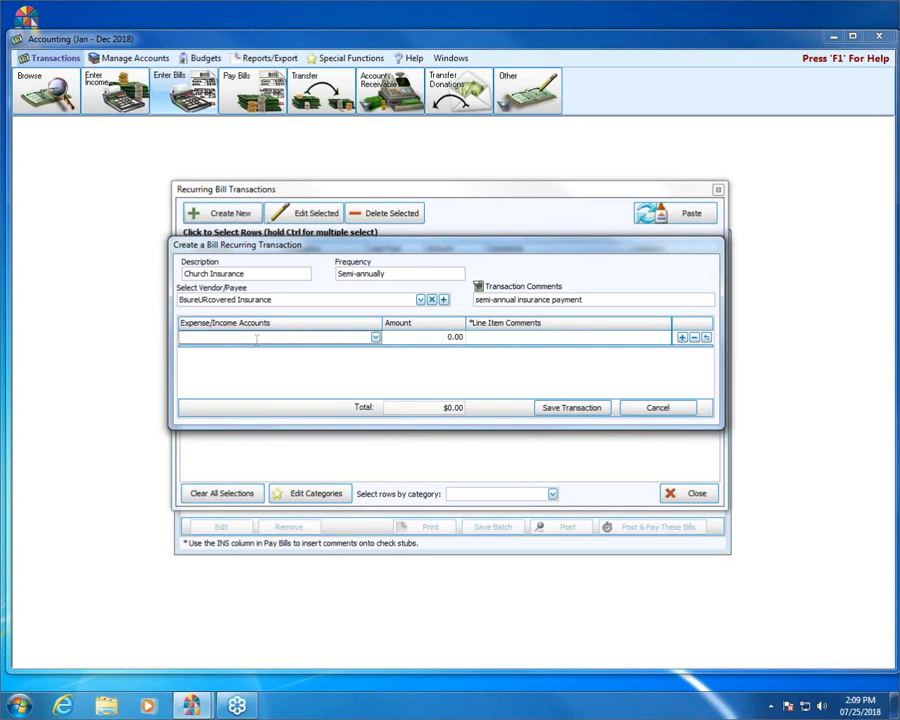
text(insur)
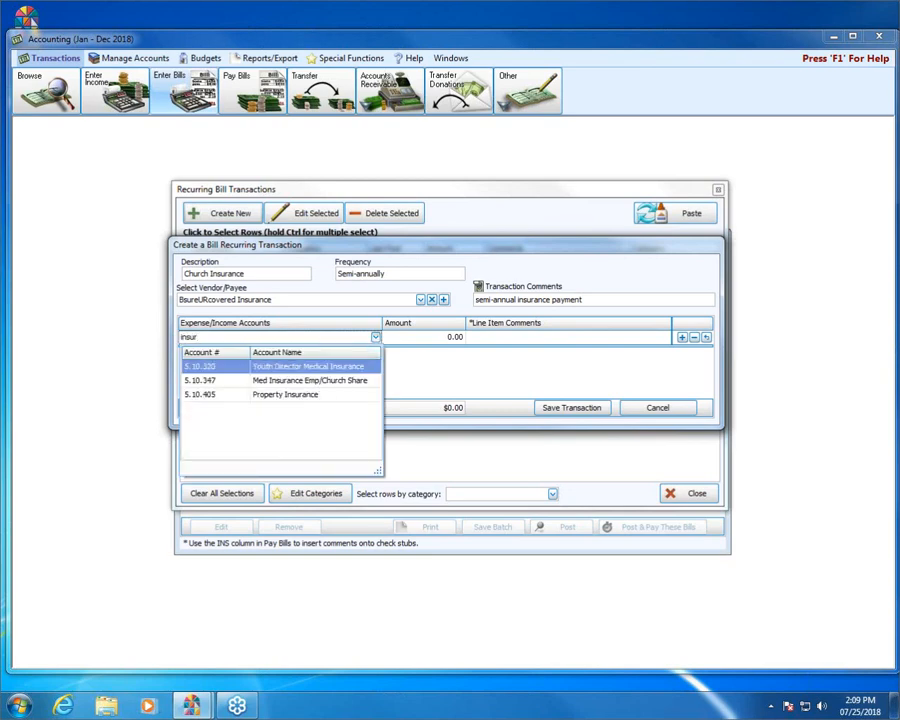
key(Down)
key(Down)
key(Return)
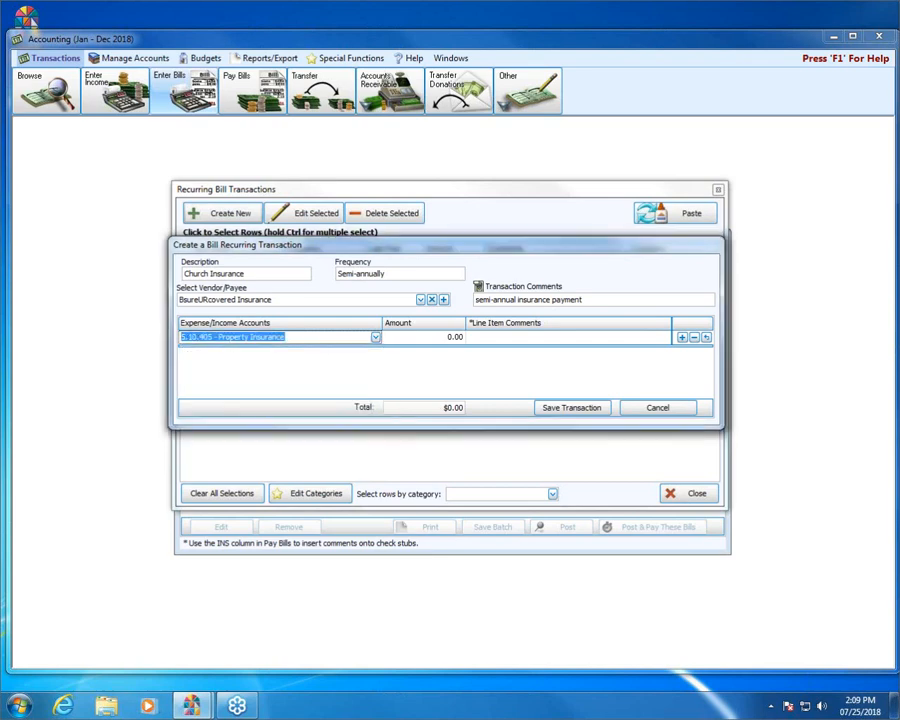
key(Tab)
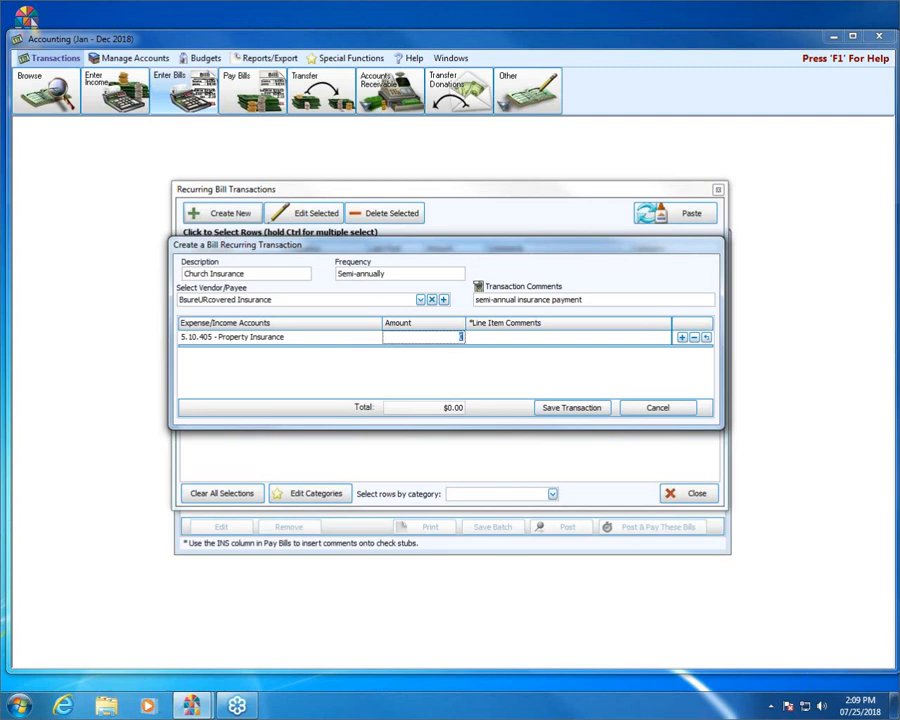
text(2)
text(456.78)
click(512, 344)
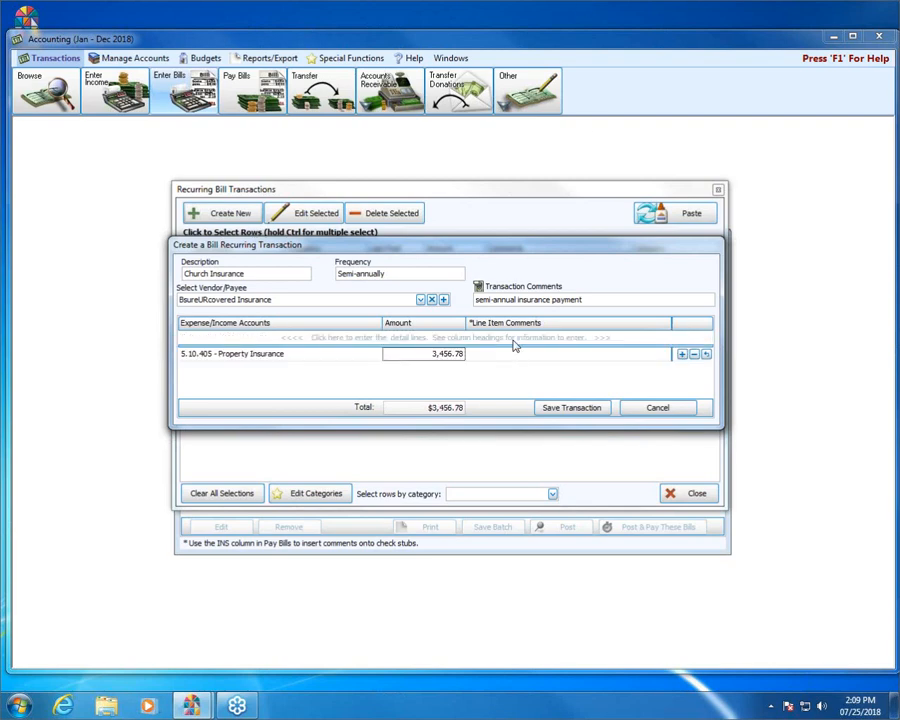
click(558, 409)
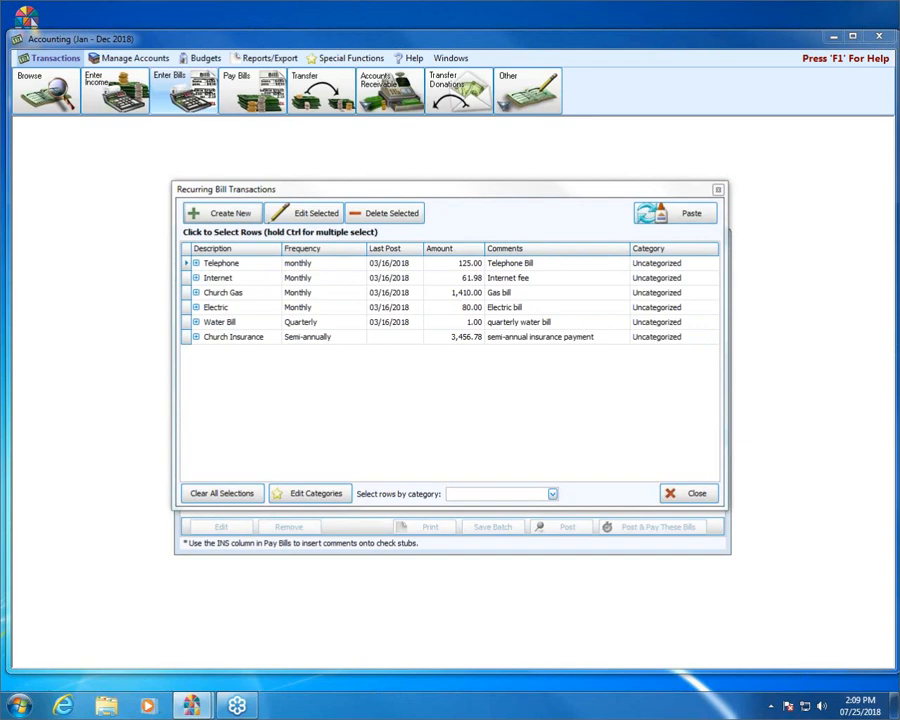
drag(190, 337, 684, 337)
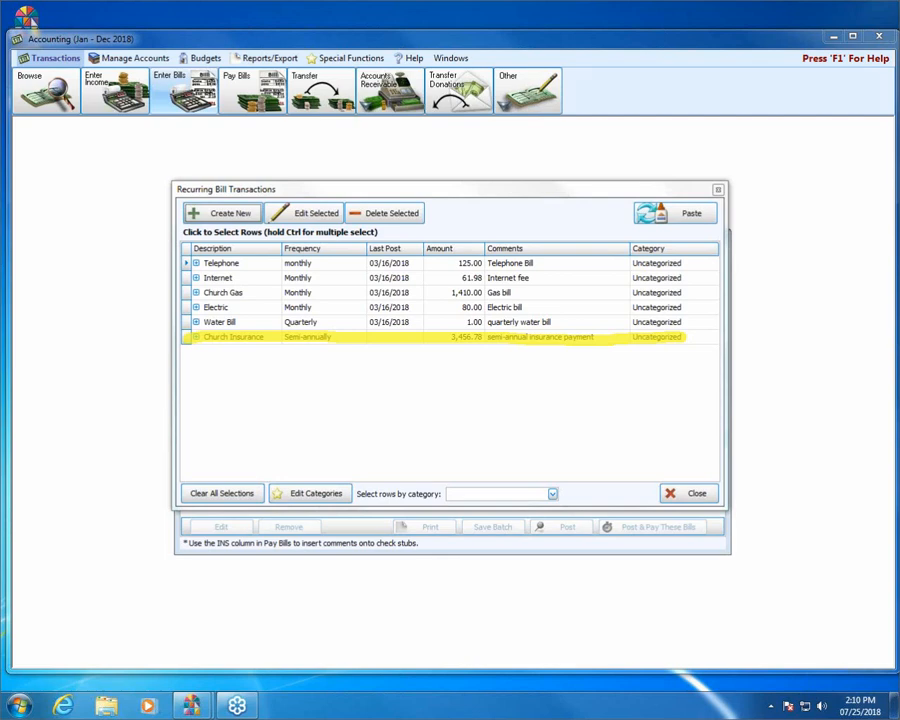
key(Escape)
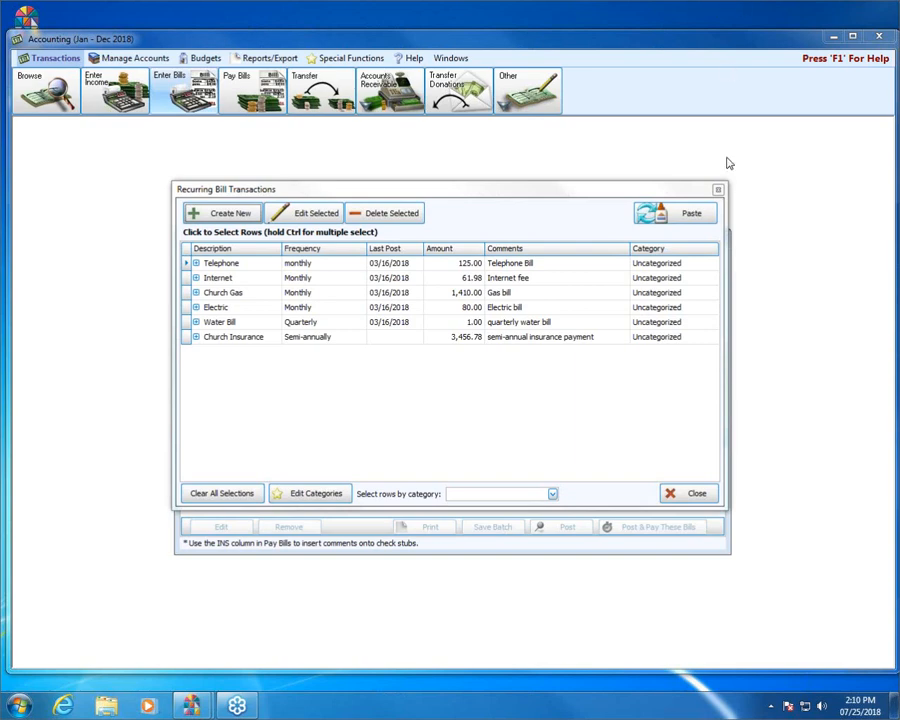
click(719, 189)
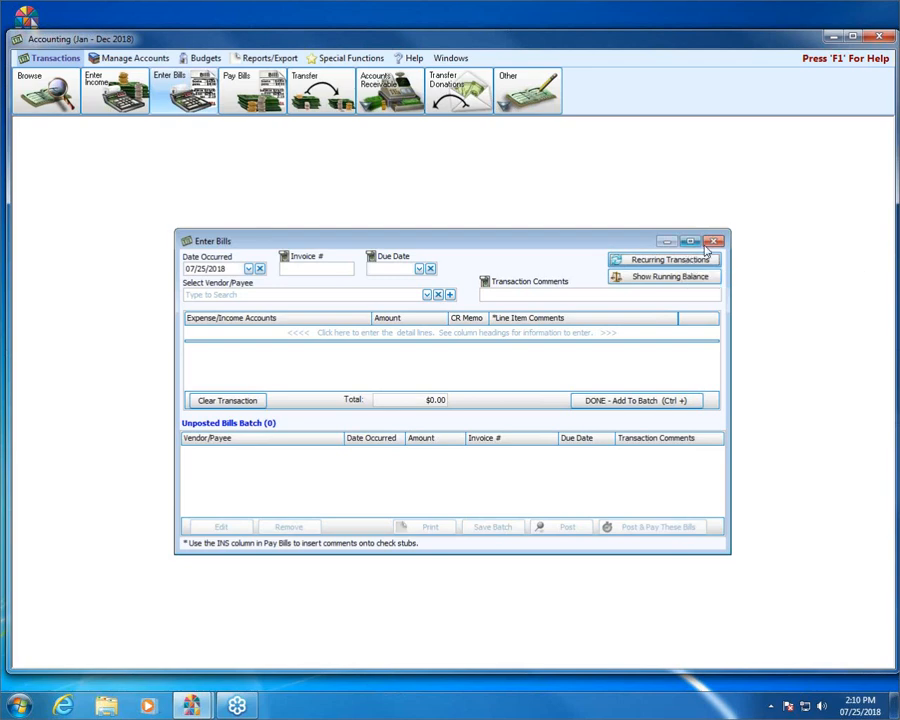
click(713, 241)
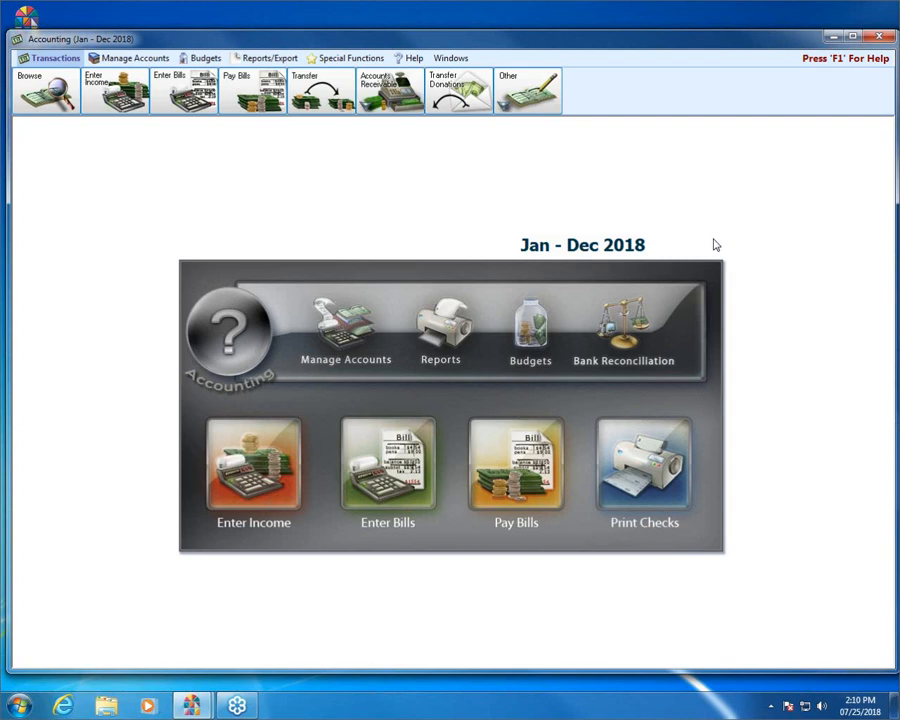
click(620, 318)
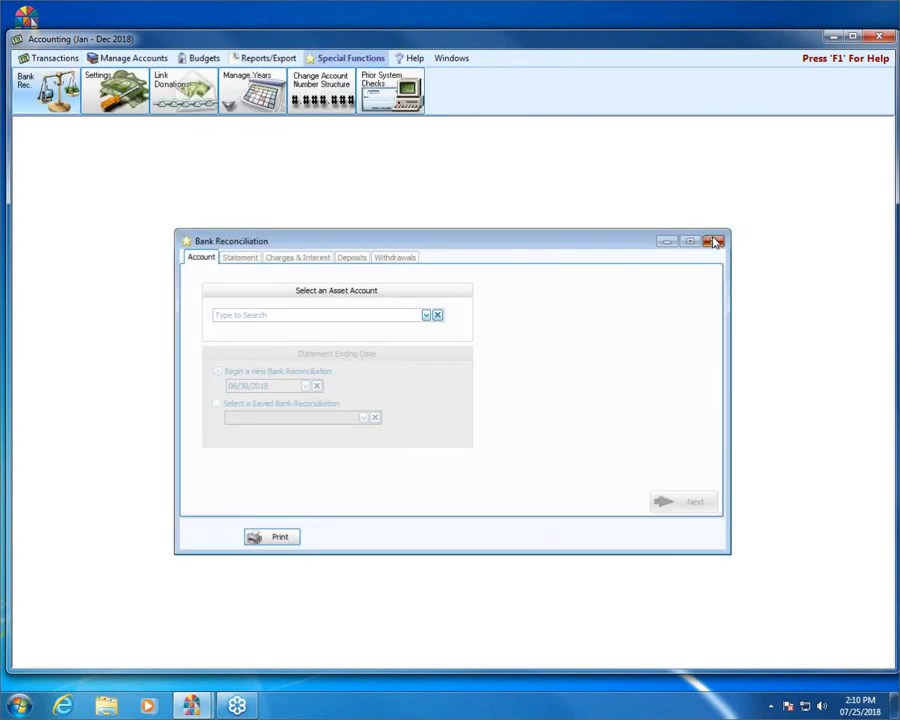
click(714, 242)
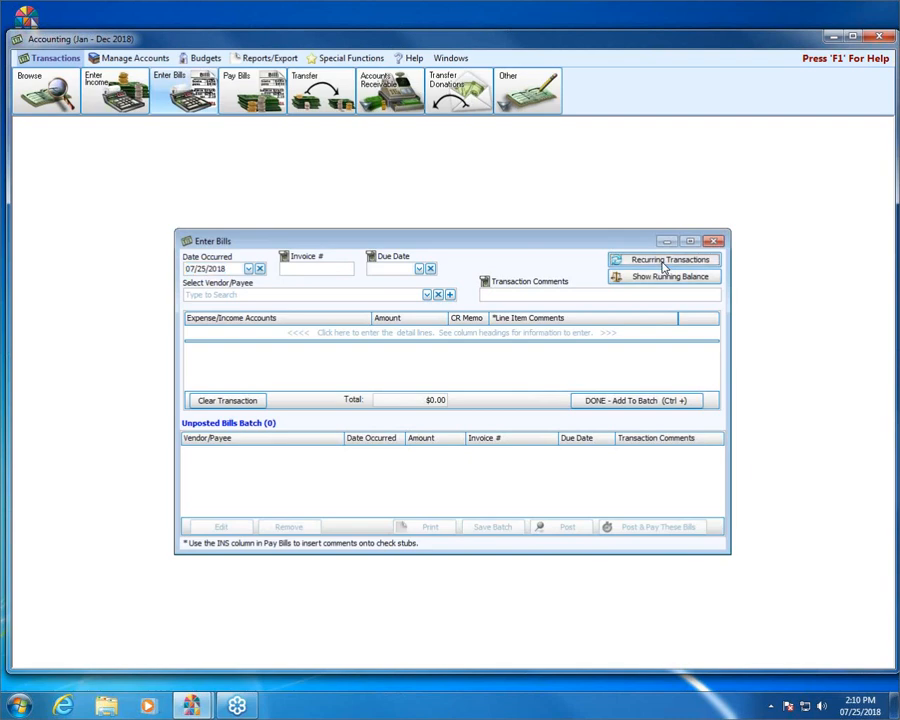
click(664, 262)
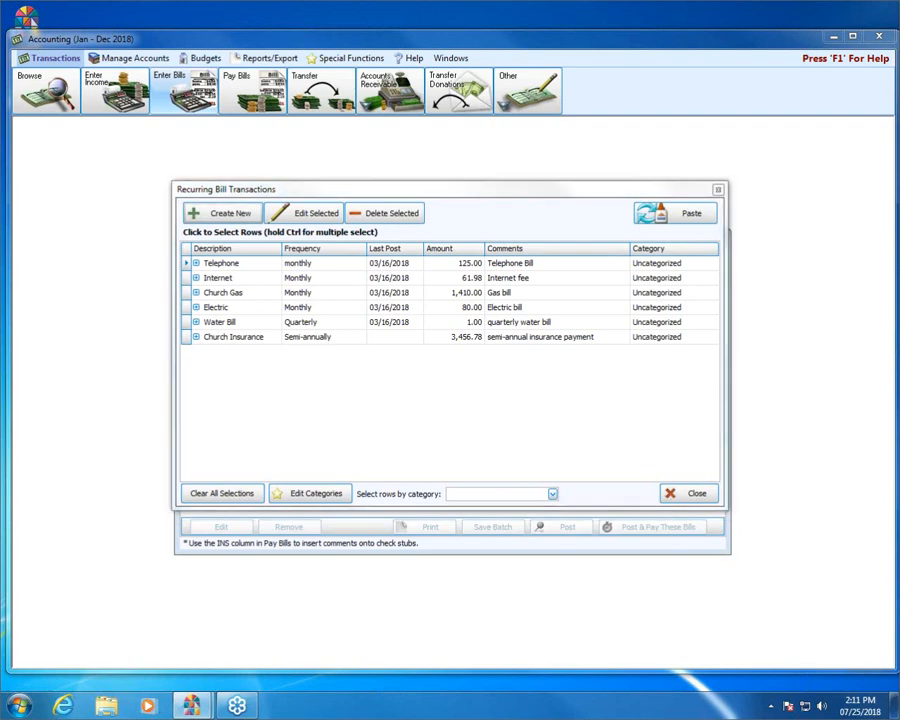
Step: Add a recurring transaction category named "Utilities"
mouse_move(628, 252)
mouse_down()
mouse_move(621, 411)
mouse_move(736, 383)
mouse_move(735, 261)
mouse_move(599, 241)
mouse_move(613, 347)
mouse_up()
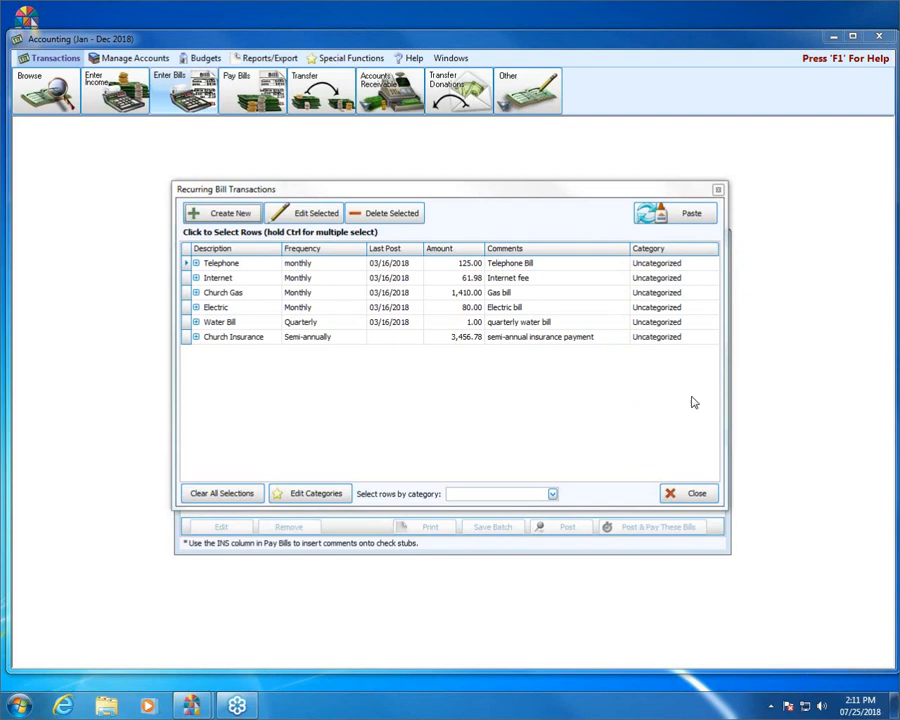
click(325, 497)
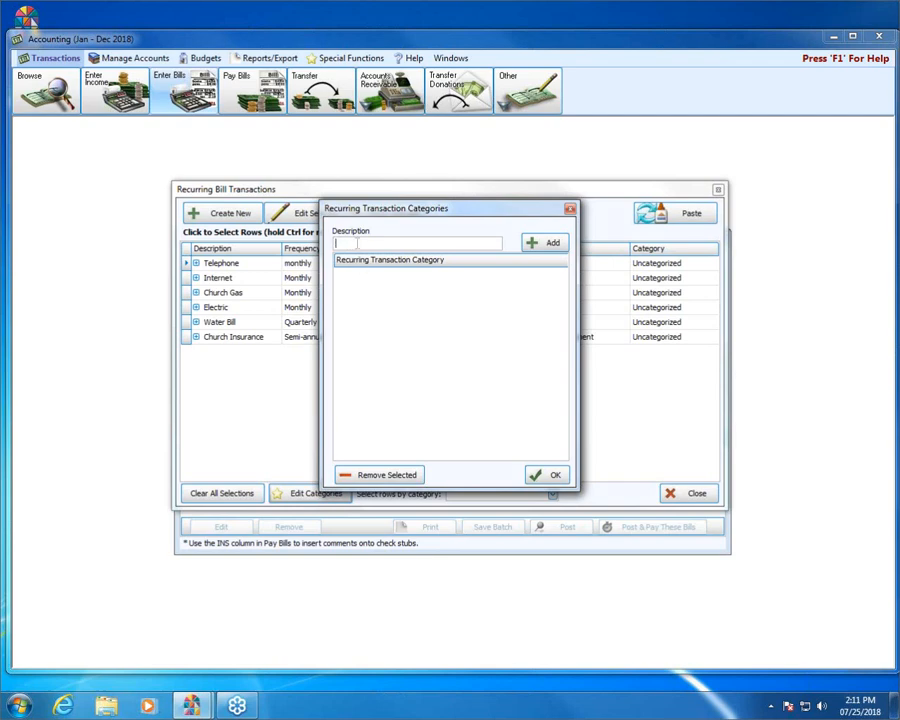
text(Utilities)
click(550, 244)
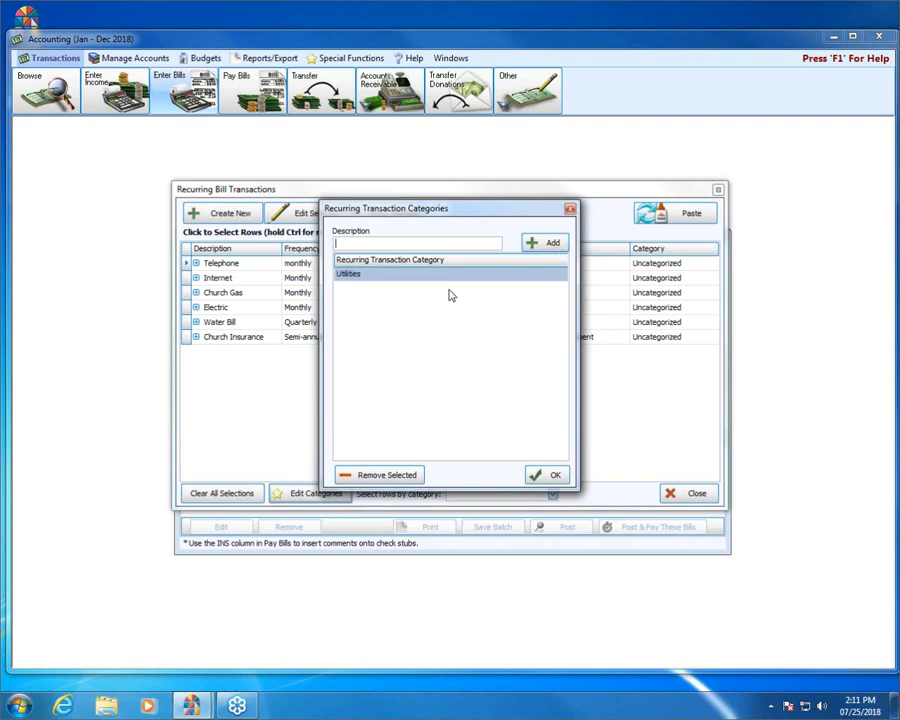
click(545, 476)
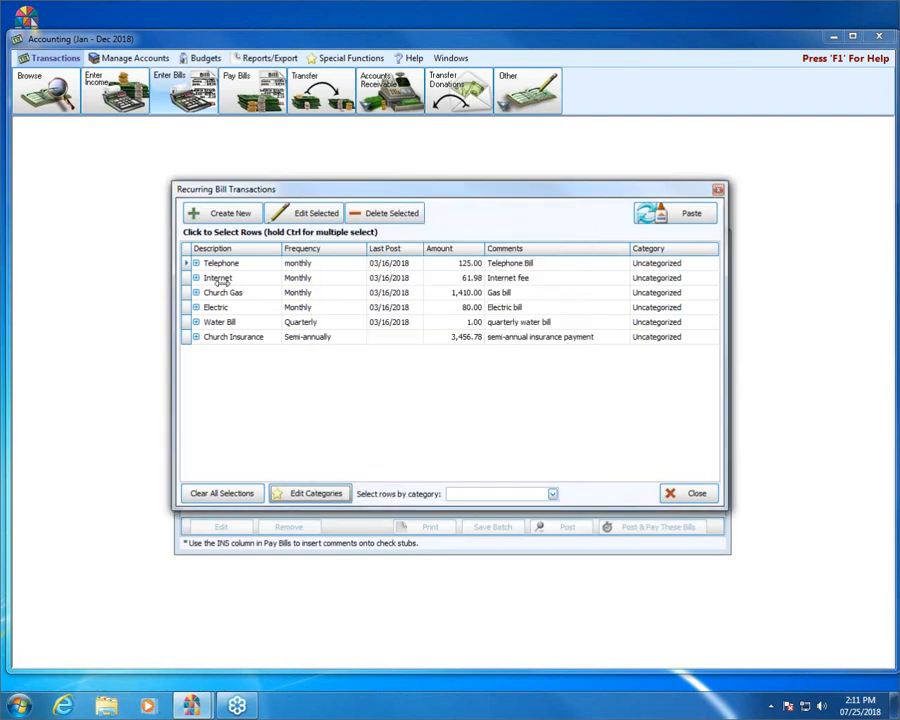
Step: Assign the Utilities category to the Church Gas, Electric, Water Bill and Telephone recurring bills
click(693, 296)
click(694, 297)
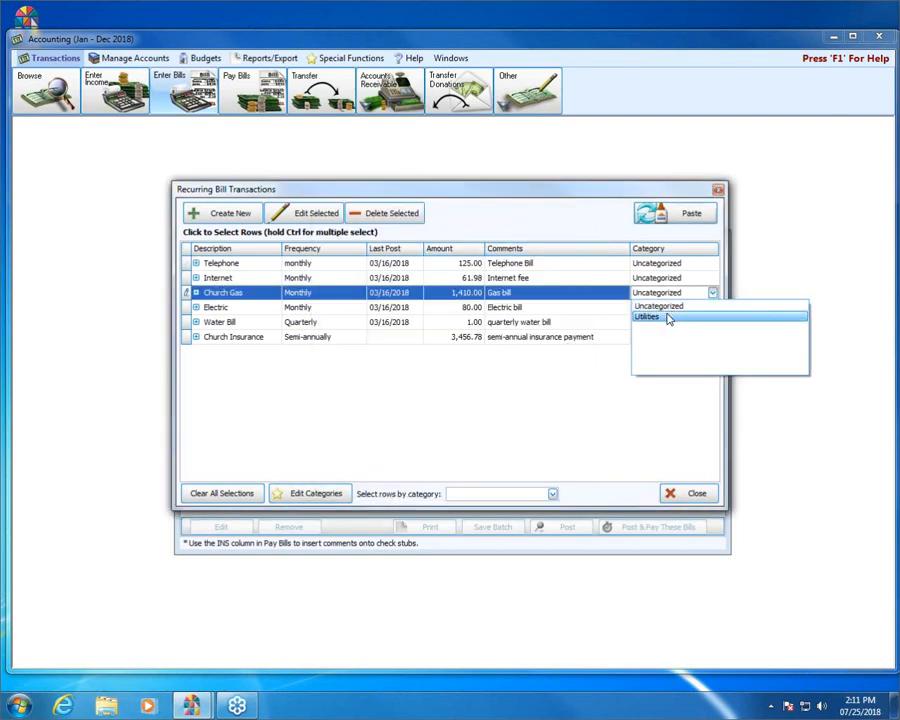
click(668, 318)
click(647, 308)
click(647, 309)
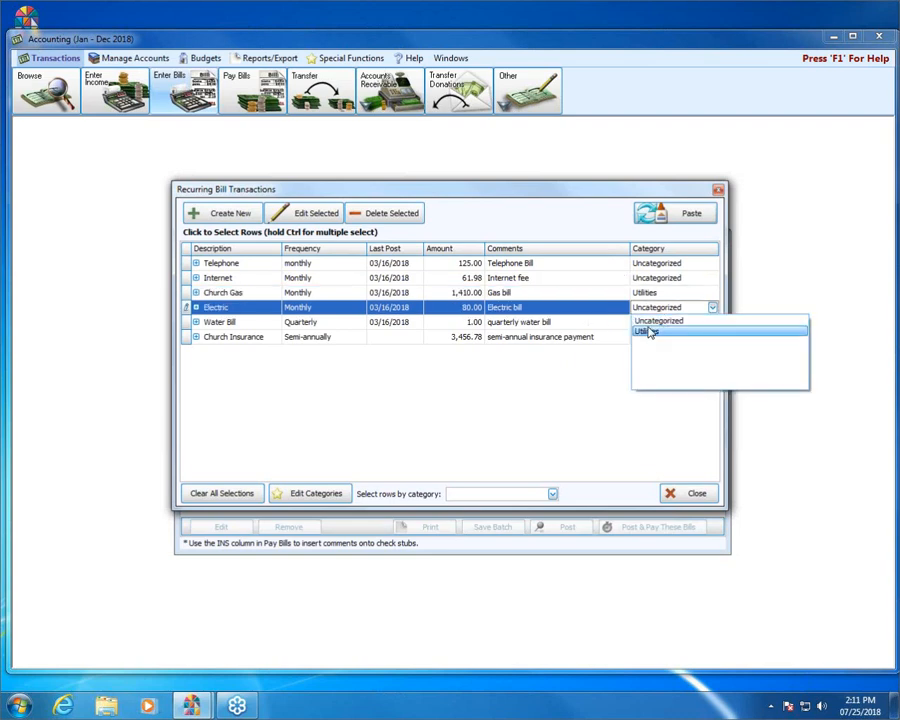
click(650, 333)
click(632, 322)
click(633, 322)
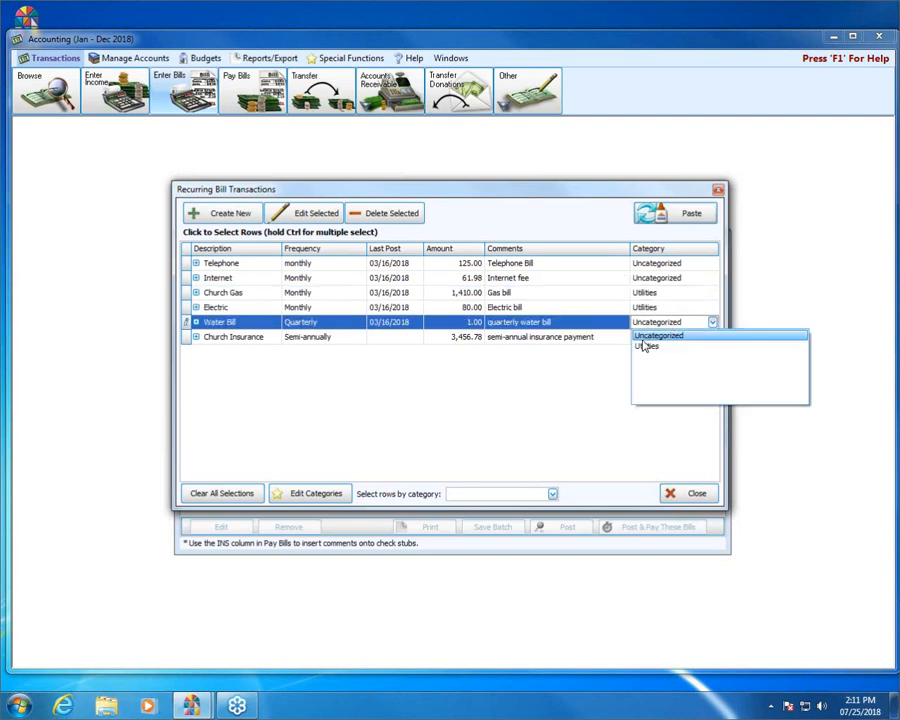
click(644, 346)
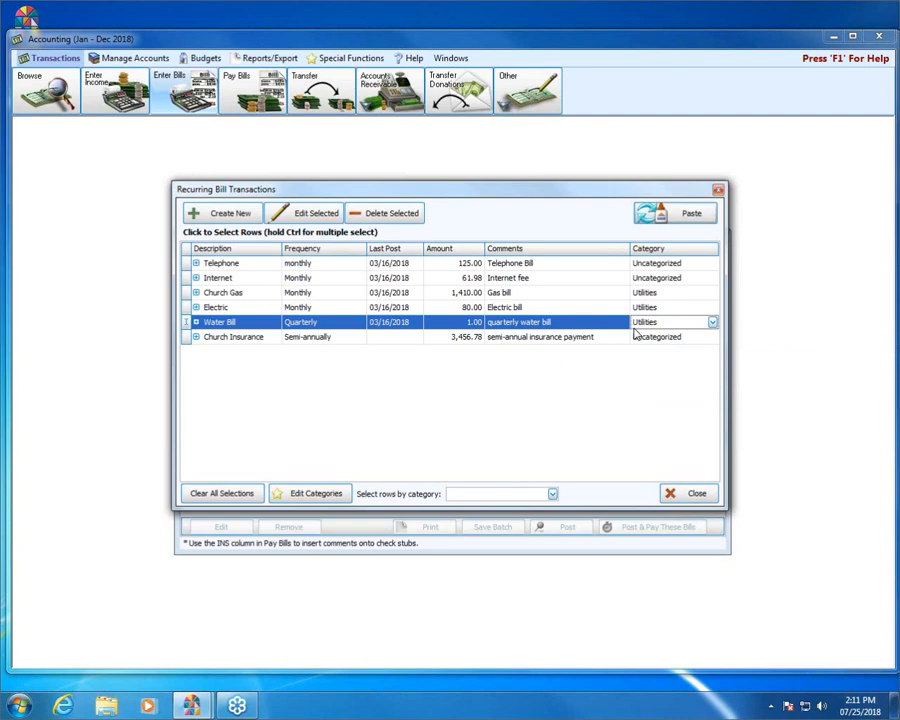
click(683, 265)
click(683, 265)
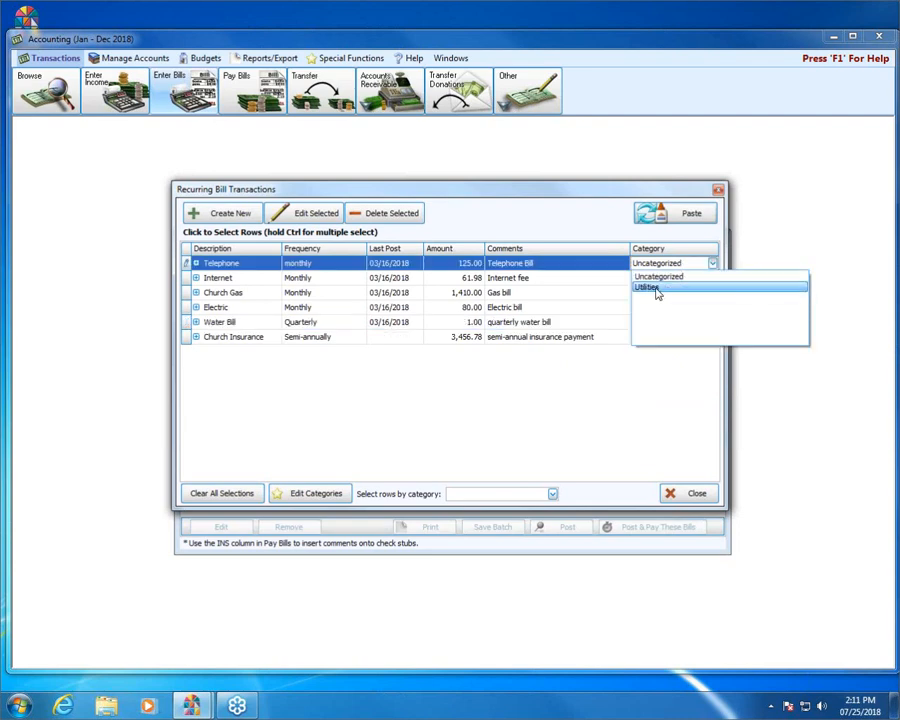
click(656, 287)
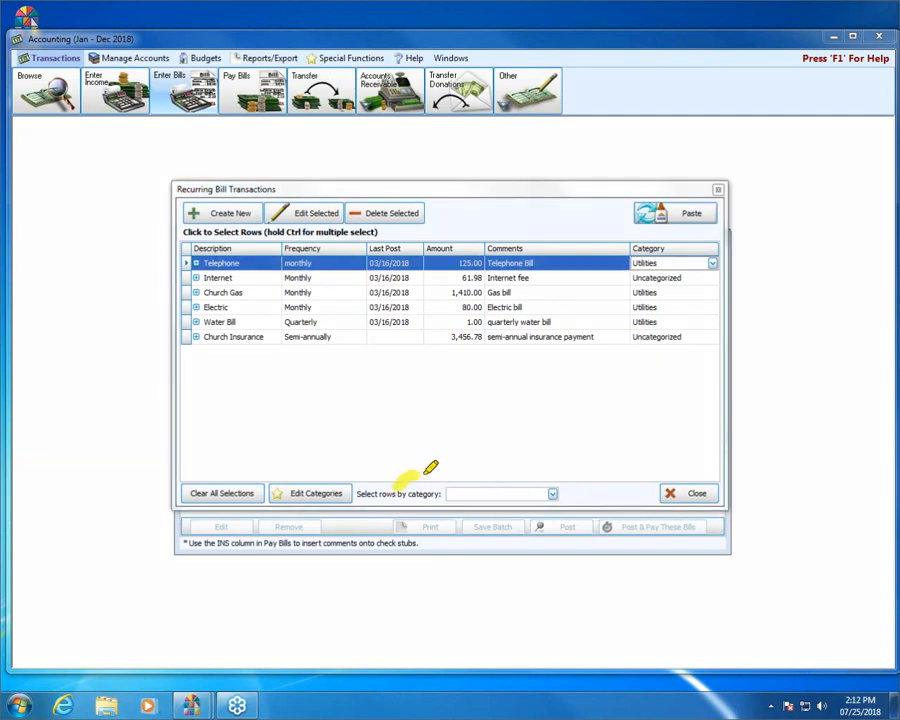
Step: Select all recurring bills in the Utilities category and paste them into the unposted bills batch
mouse_move(395, 481)
mouse_down()
mouse_move(549, 473)
mouse_move(583, 512)
mouse_move(464, 512)
mouse_move(400, 478)
mouse_up()
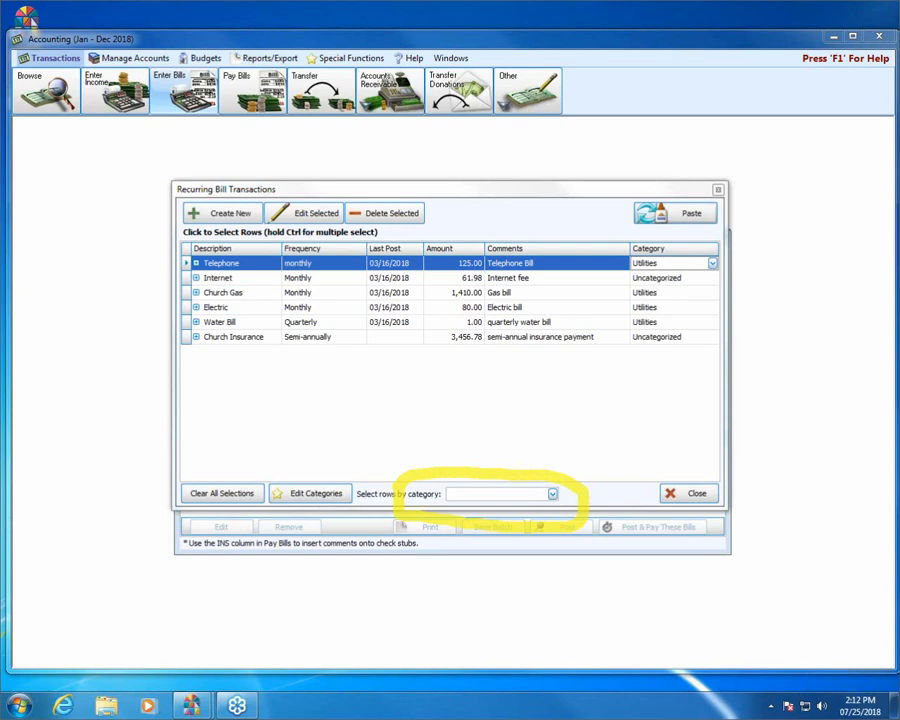
click(552, 494)
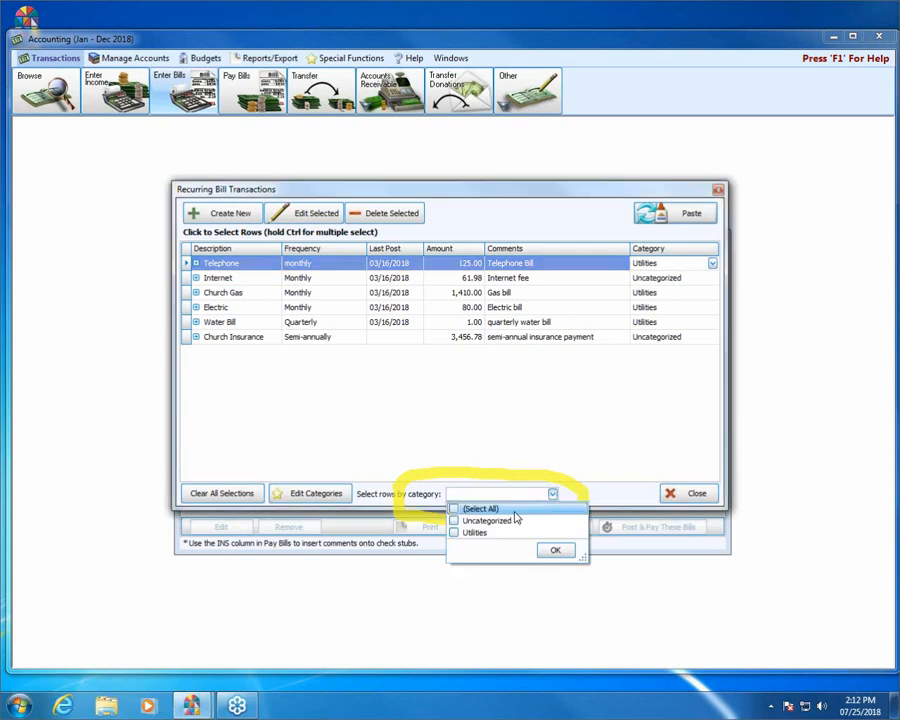
click(455, 533)
click(564, 550)
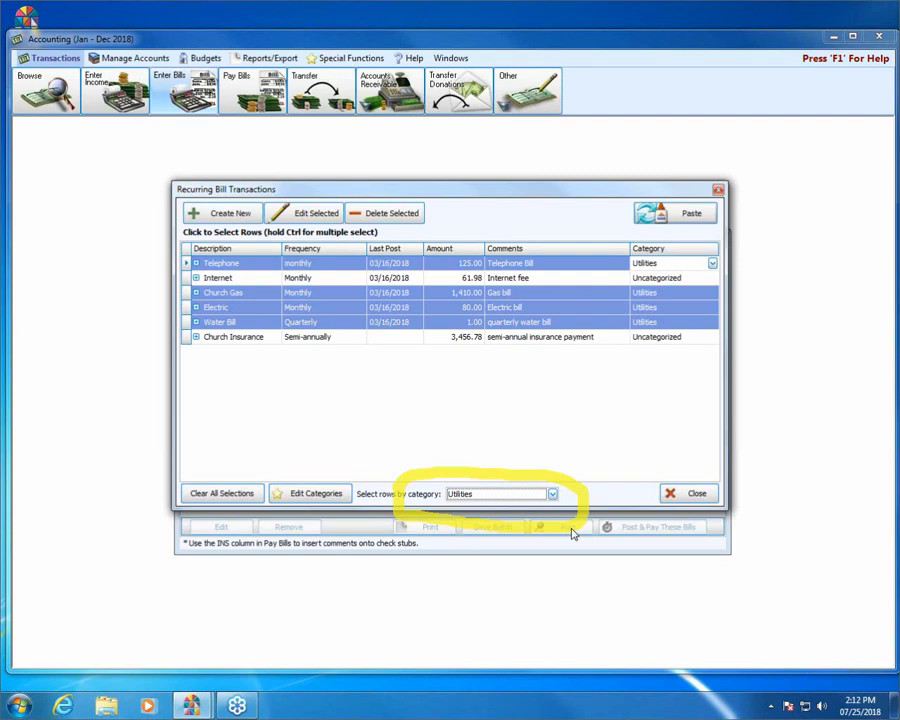
click(692, 214)
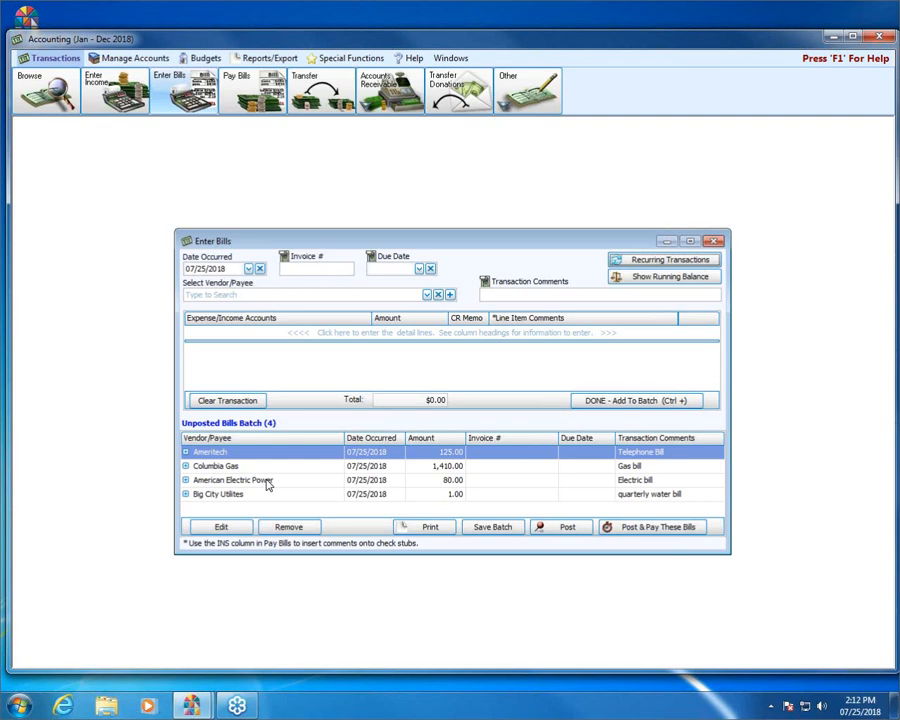
click(665, 259)
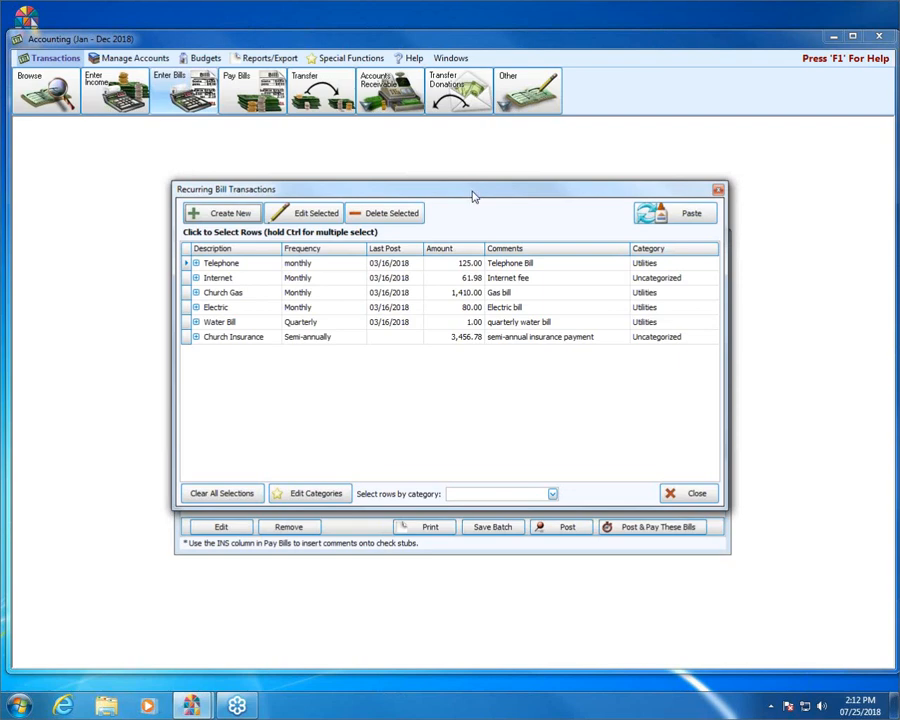
click(718, 191)
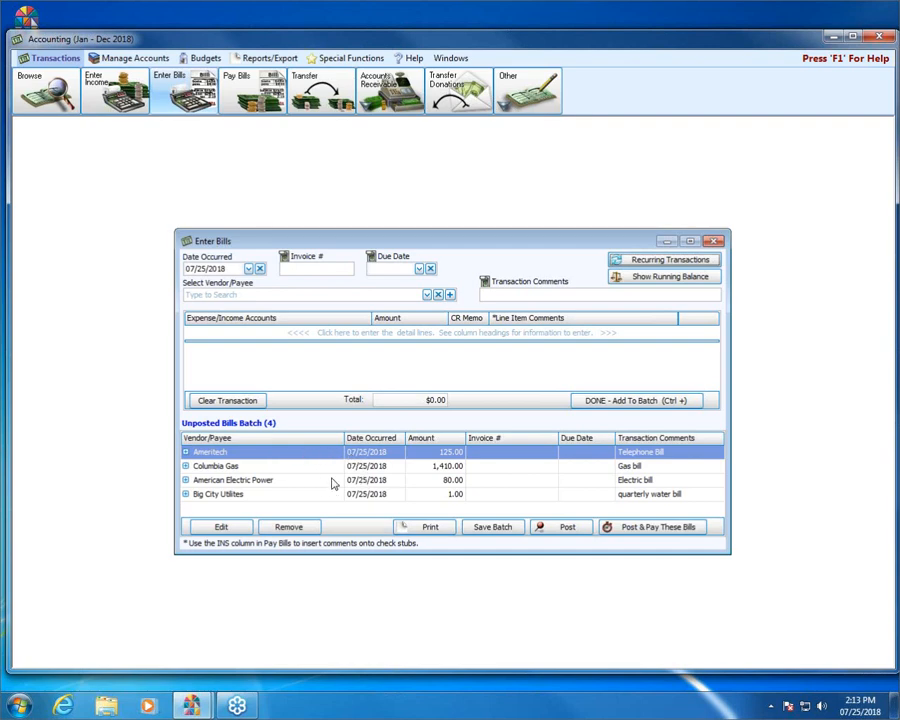
Step: Edit the Columbia Gas bill in the unposted batch, set its date occurred to 07/28/2018 and return it to the batch
click(381, 467)
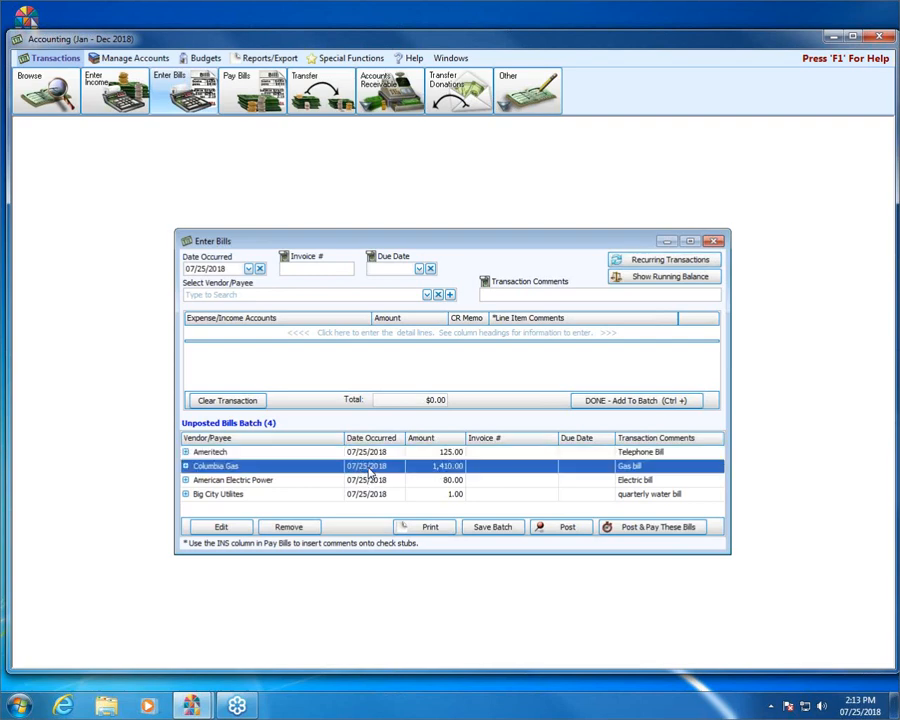
click(222, 527)
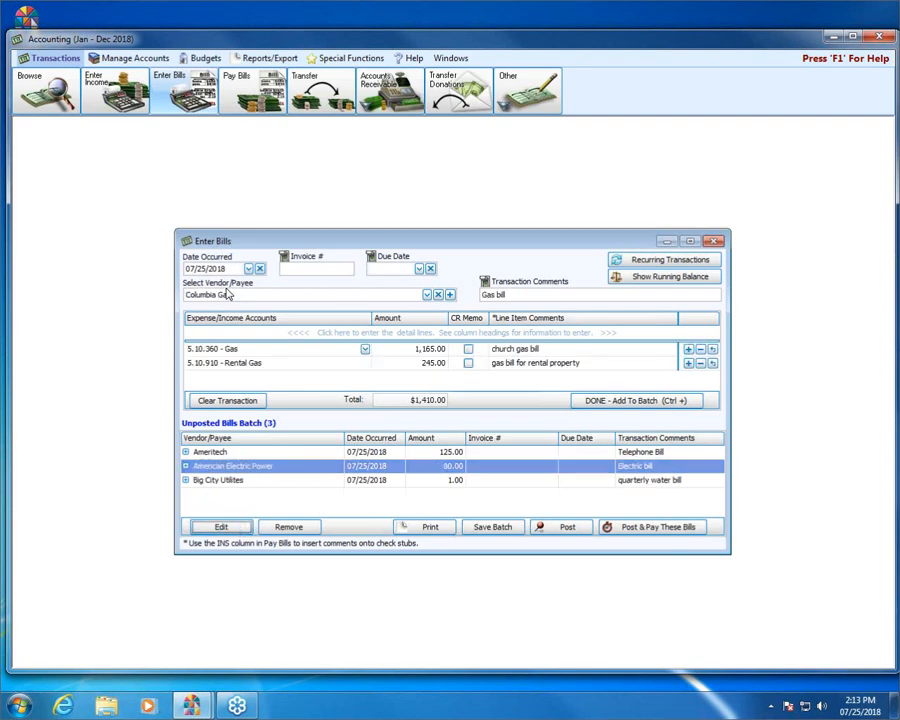
click(202, 269)
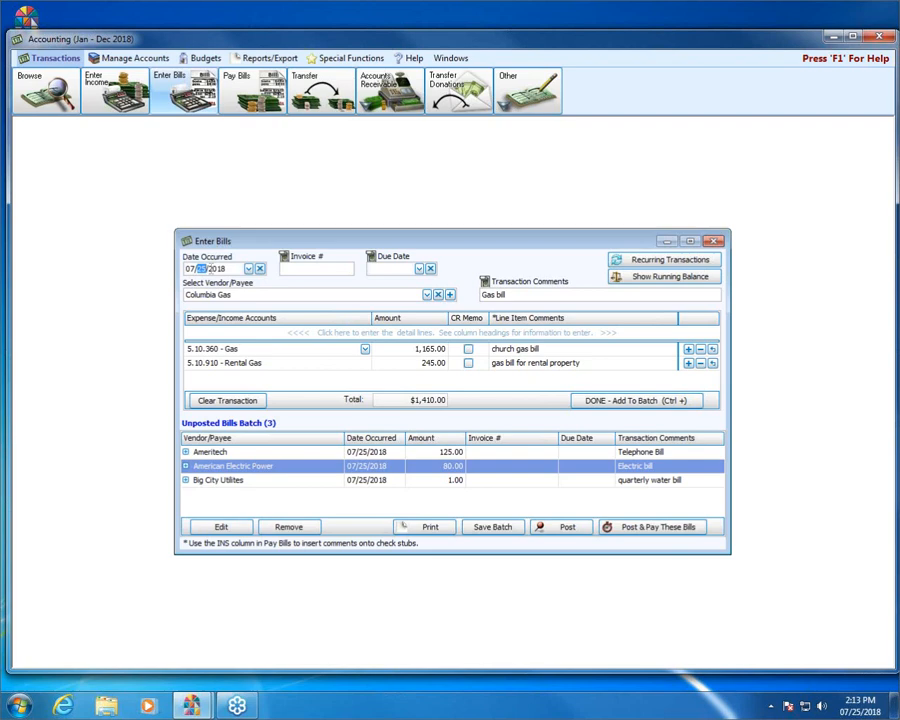
text(28)
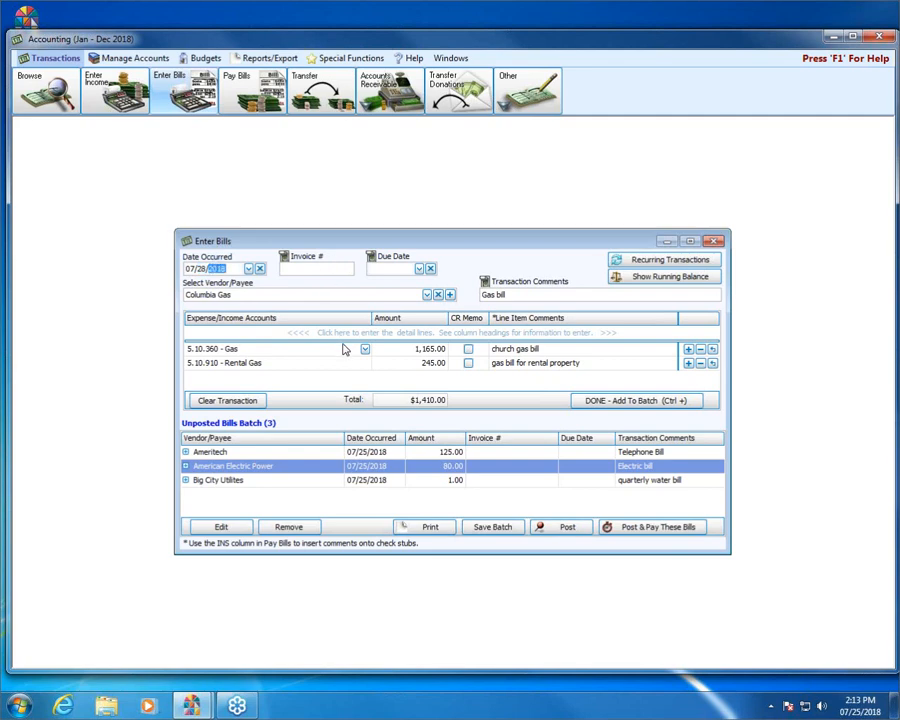
click(598, 403)
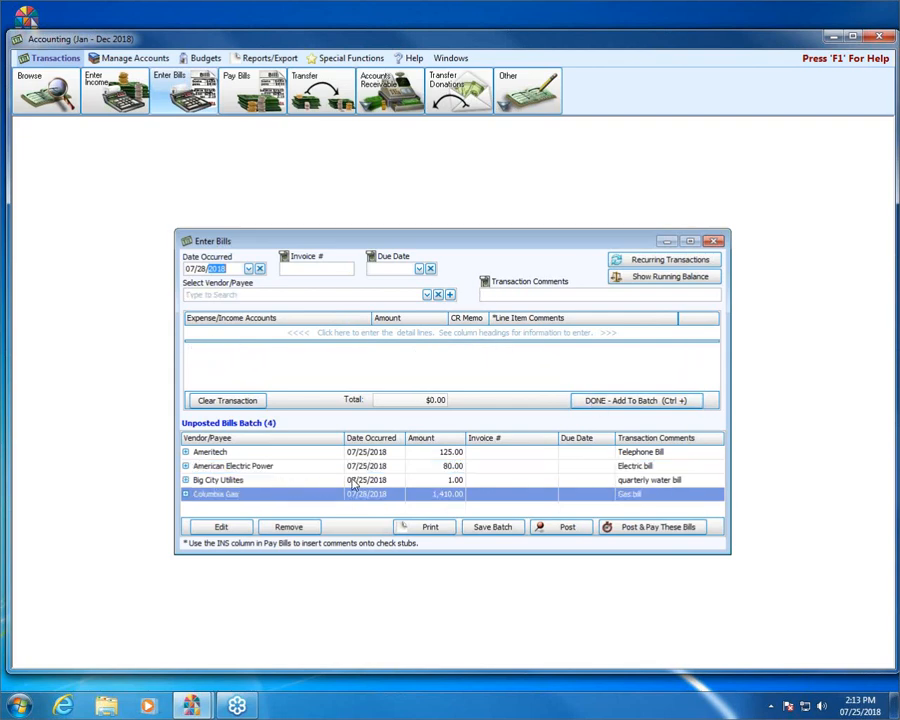
Step: Edit the Big City Utilites bill in the batch, set its Water line amount to 456.78 and return it to the batch
double_click(442, 481)
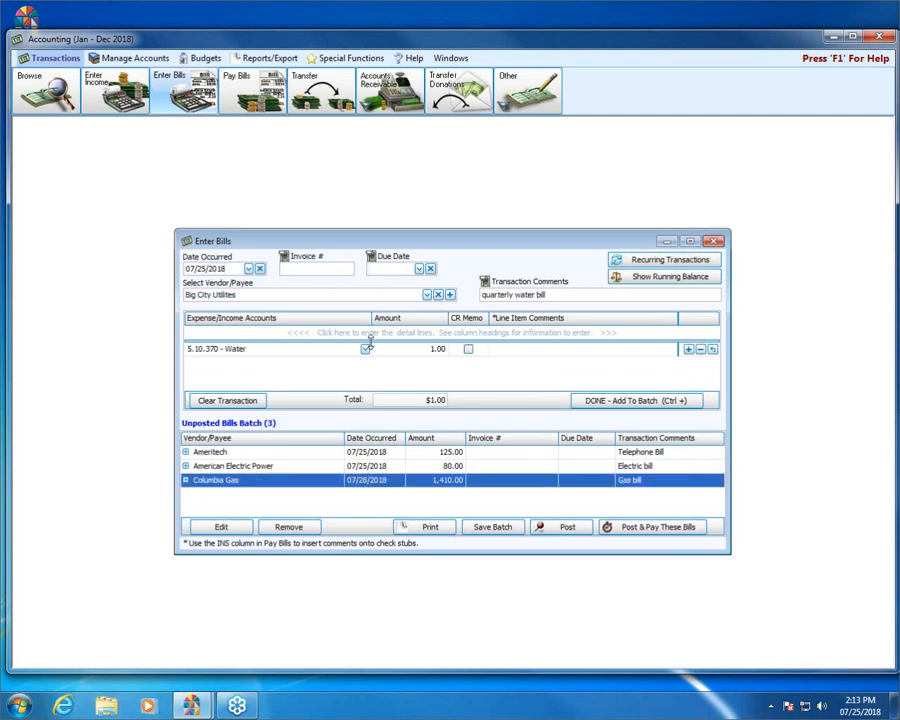
click(416, 348)
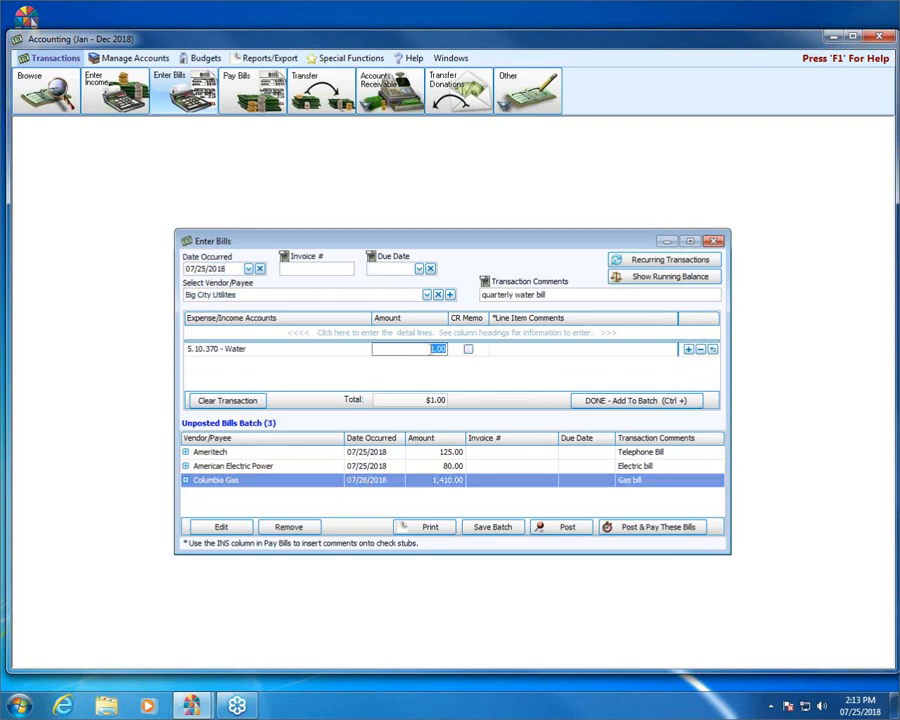
text(456.78)
click(630, 401)
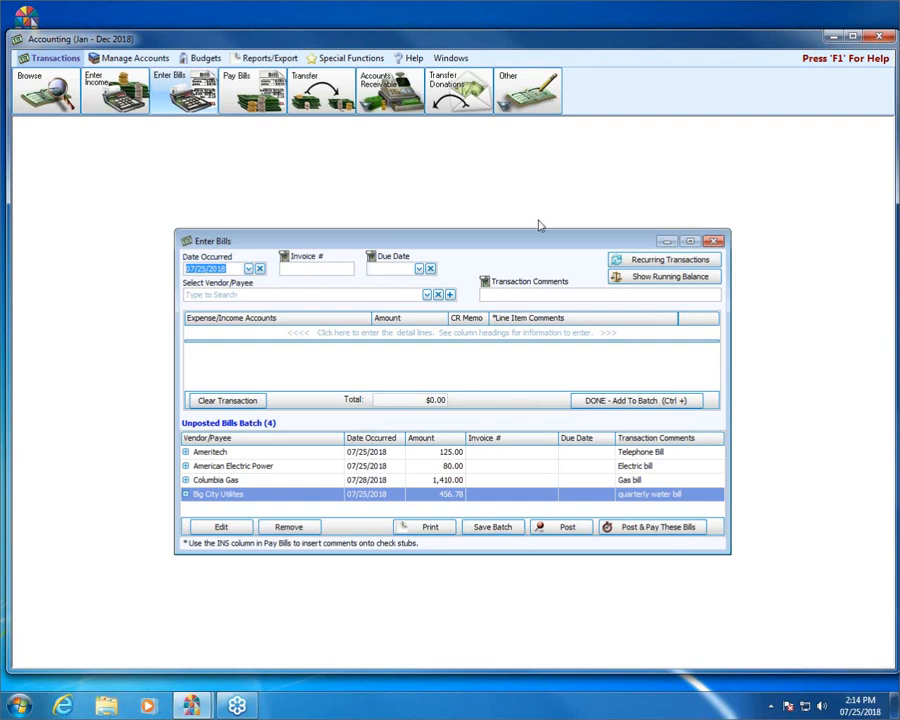
Step: Bring up the recurring bill transactions list again and select the Water Bill entry
click(661, 265)
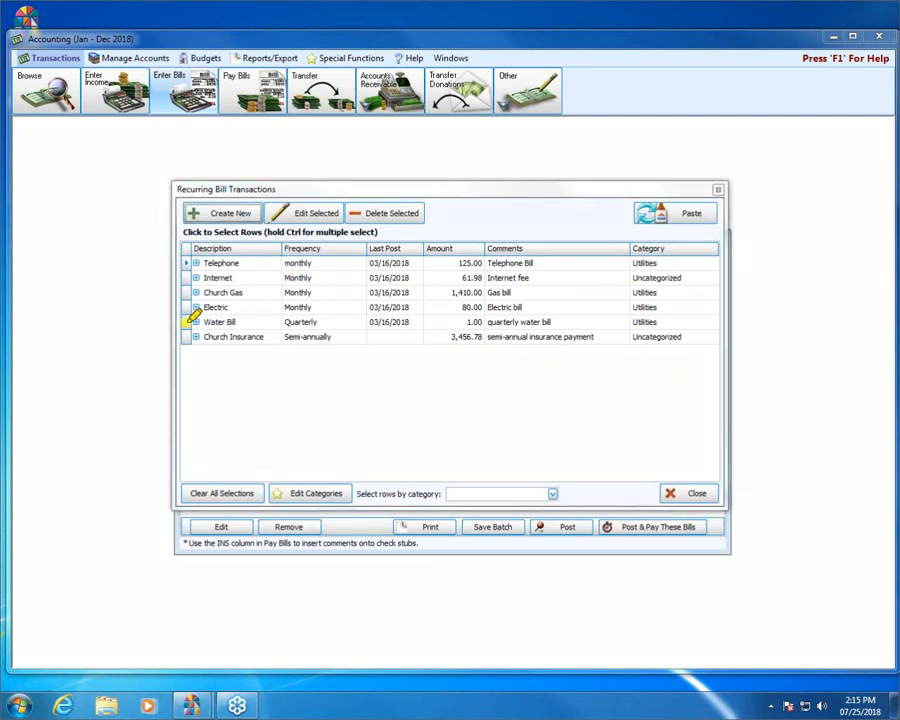
drag(189, 312, 225, 314)
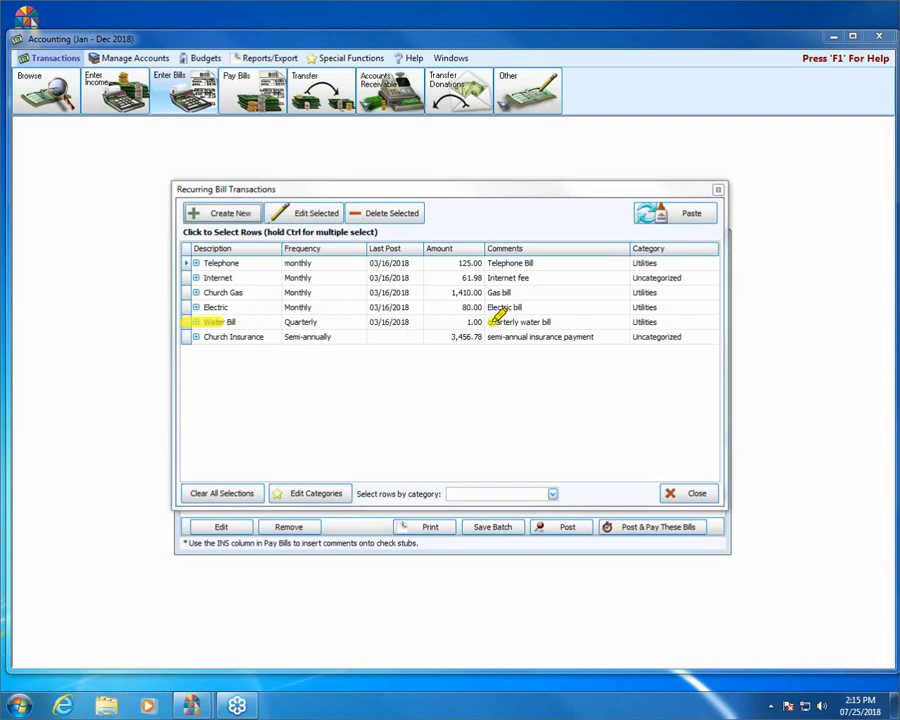
drag(494, 325, 450, 320)
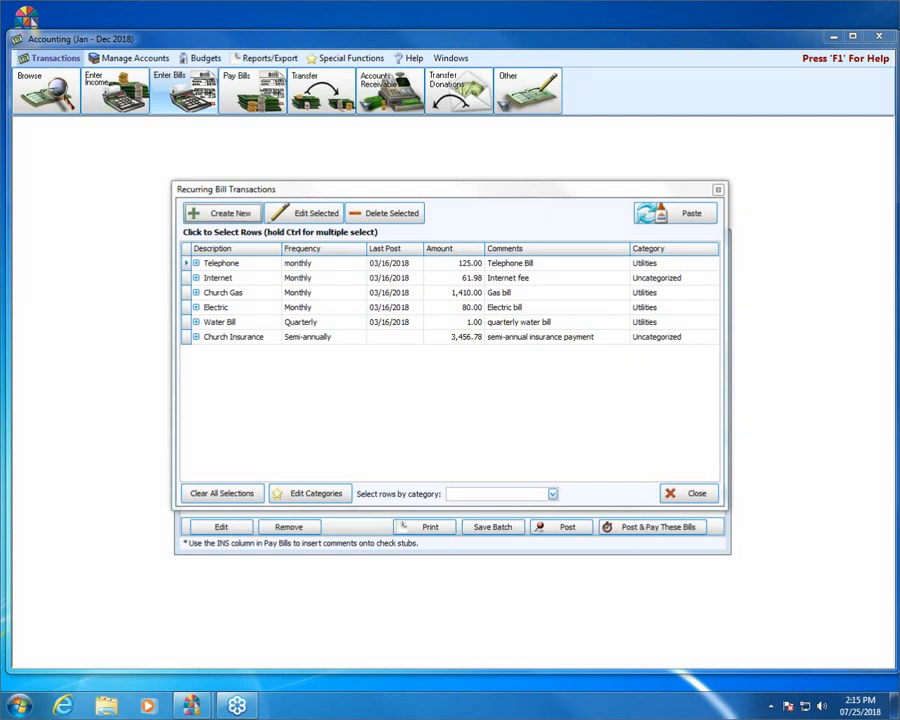
click(388, 325)
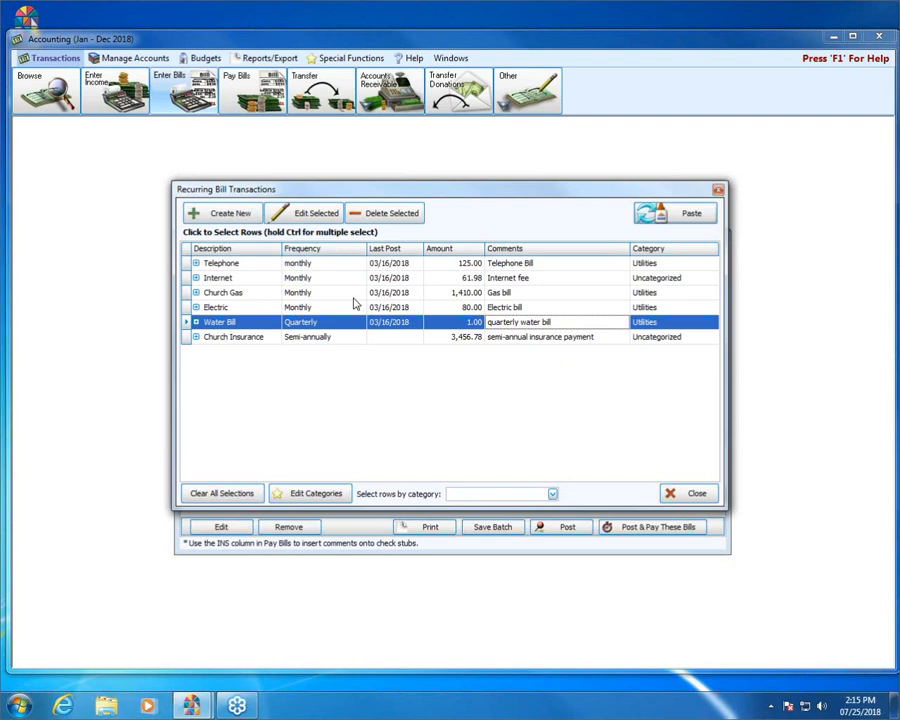
Step: Edit the Telephone recurring bill, set its telephone expense amount to 135.00 and save the transaction
click(310, 265)
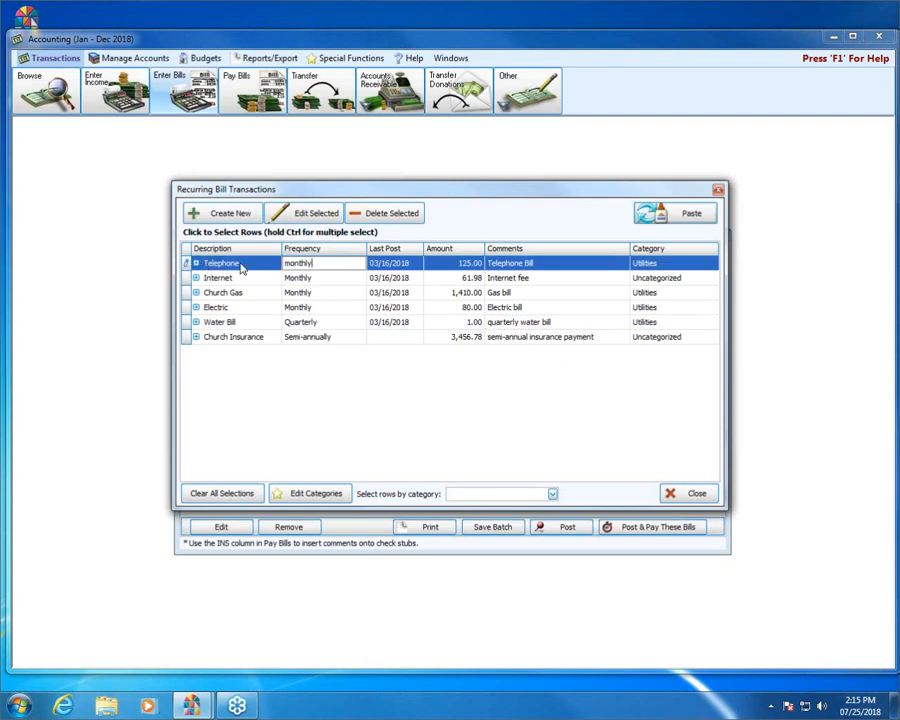
click(302, 214)
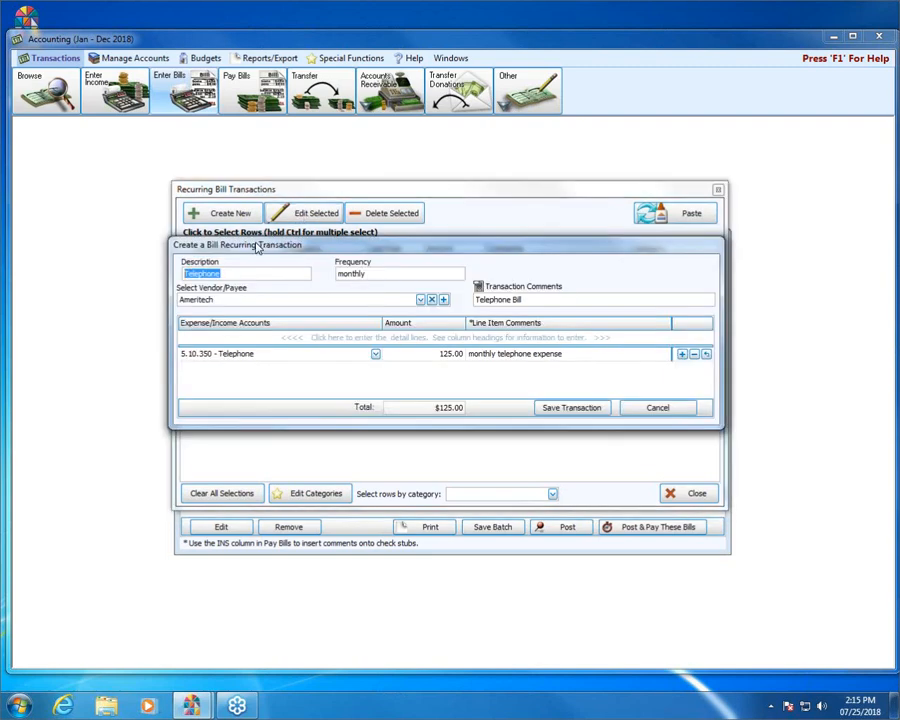
click(434, 354)
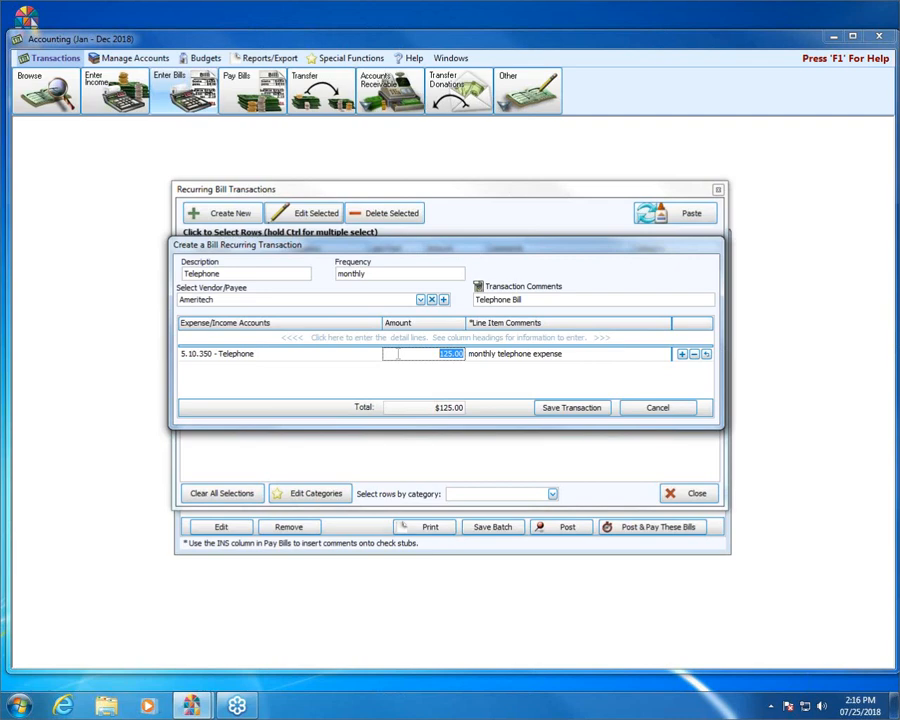
text(135.00)
click(593, 410)
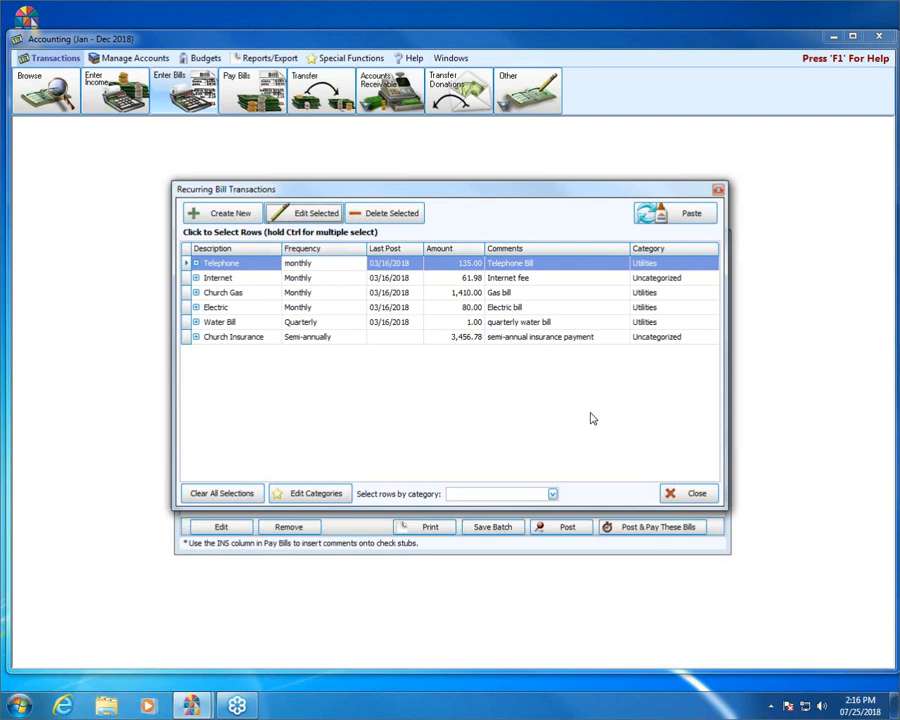
Step: Try to paste the Water Bill into the unposted batch again, and reopen the Big City Utilites bill and return it to the batch
click(379, 324)
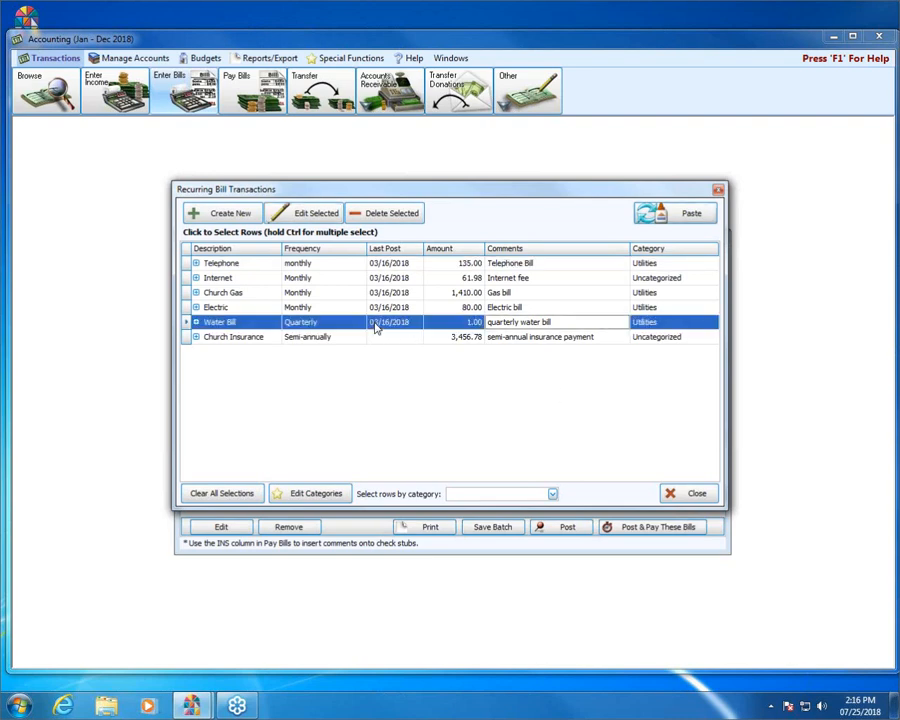
click(660, 215)
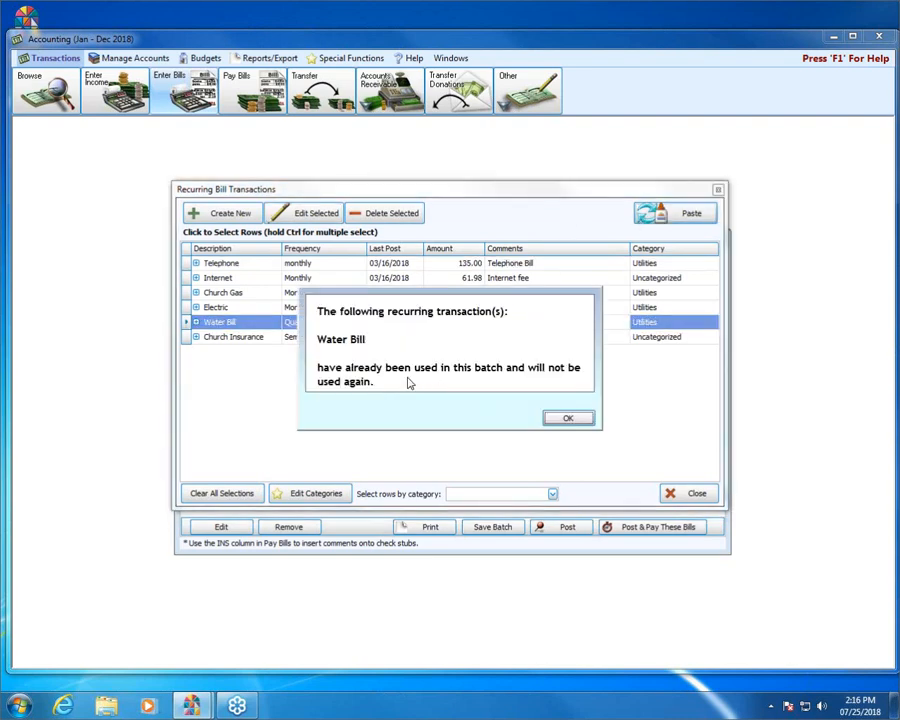
click(564, 419)
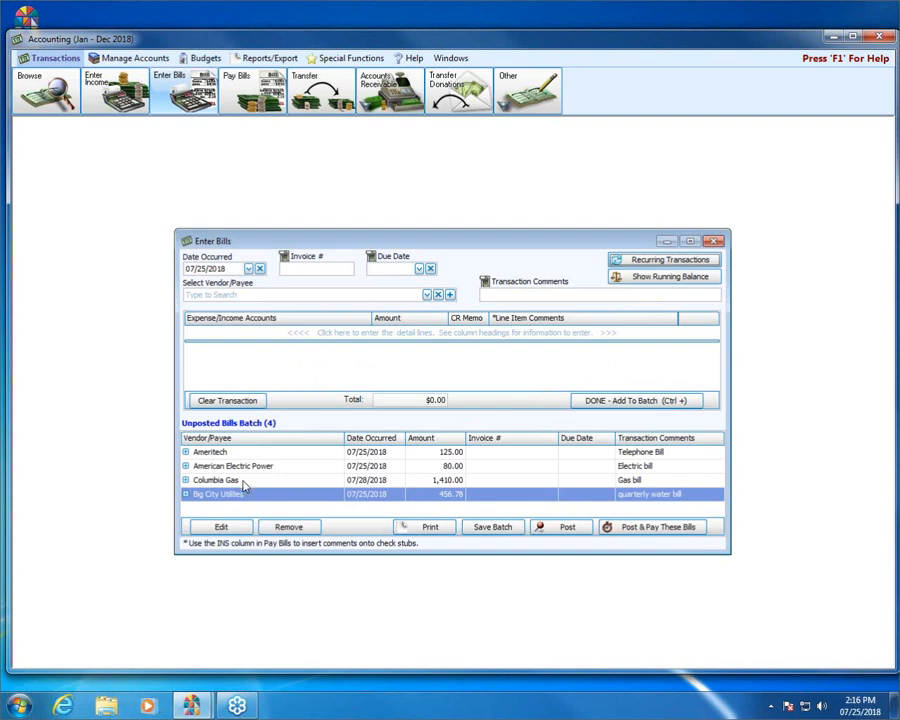
double_click(443, 496)
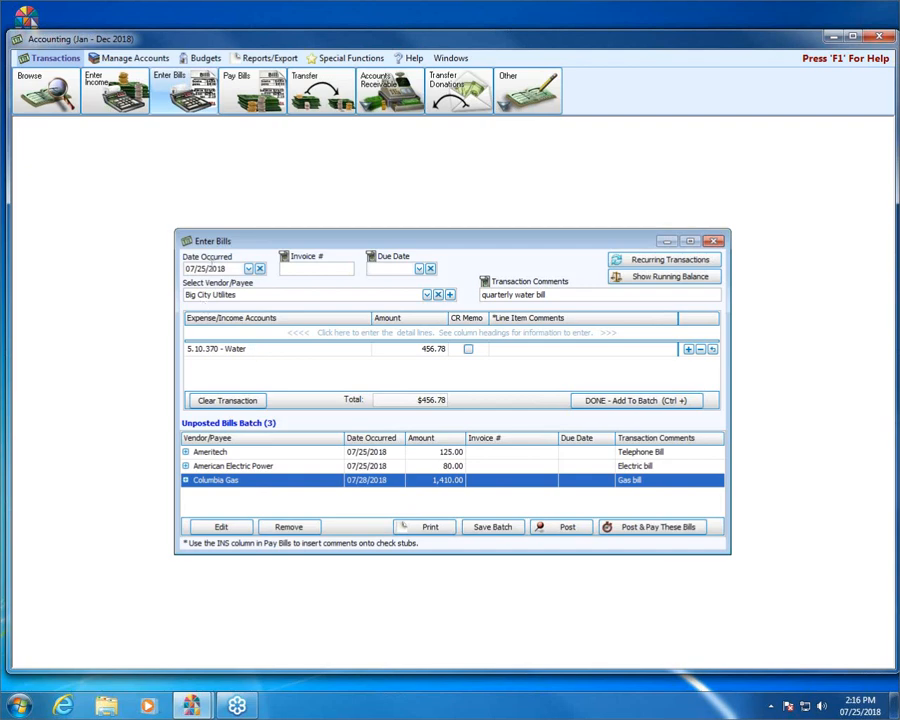
click(655, 401)
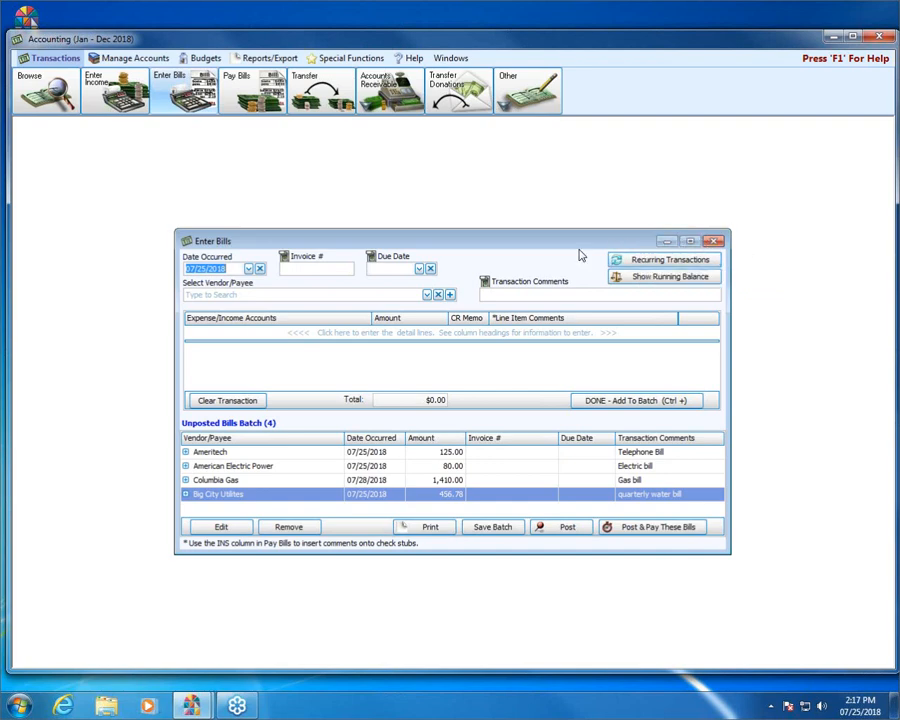
Step: Delete the Church Gas entry from the recurring bill transactions and confirm the deletion
click(668, 261)
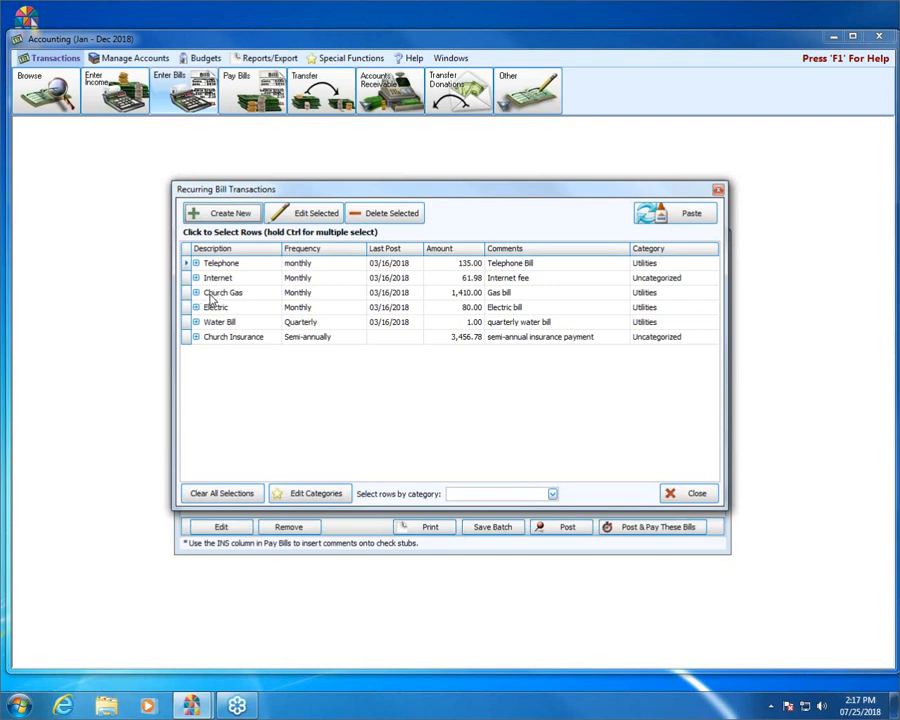
click(216, 294)
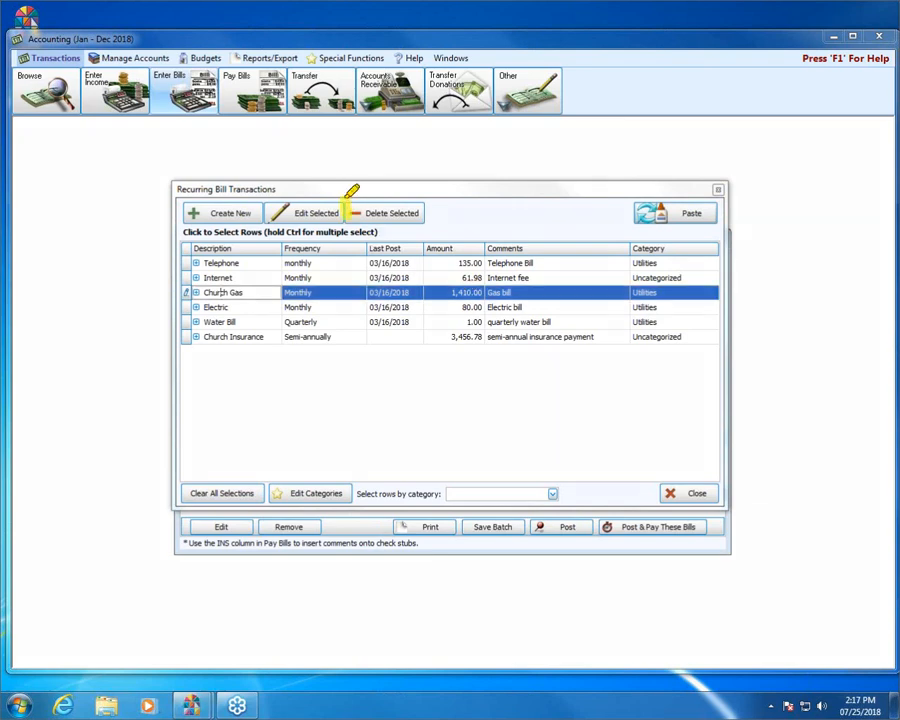
mouse_move(344, 198)
mouse_down()
mouse_move(452, 192)
mouse_move(372, 232)
mouse_move(348, 202)
mouse_up()
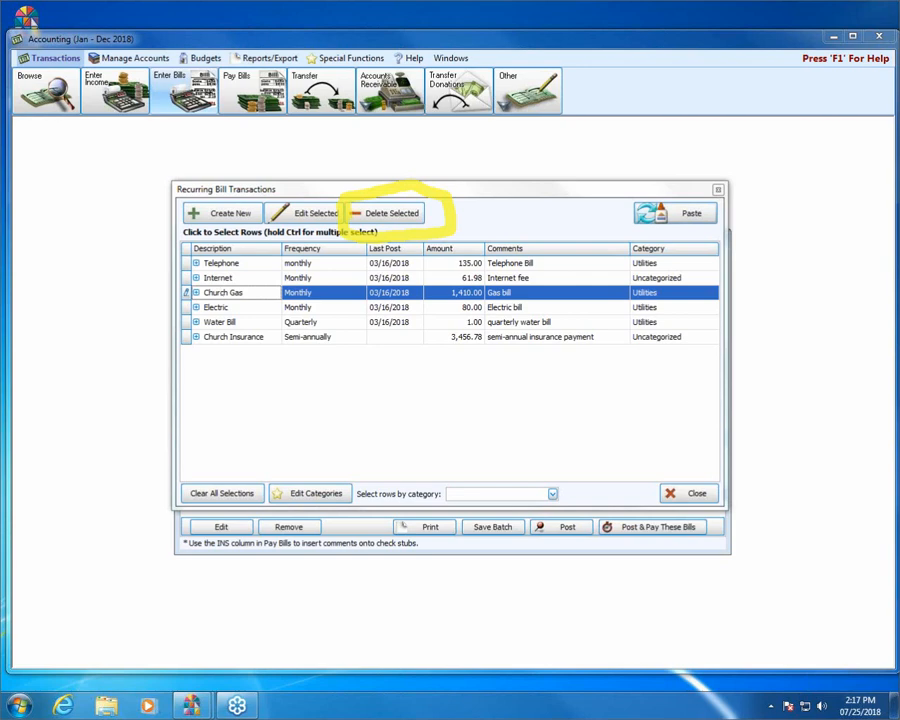
key(Escape)
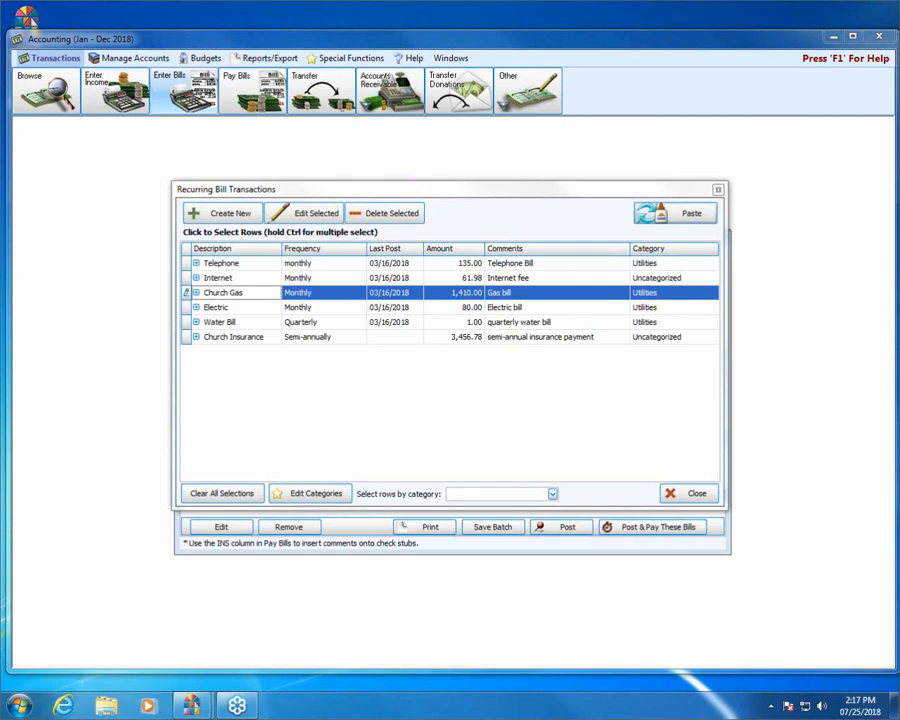
click(375, 217)
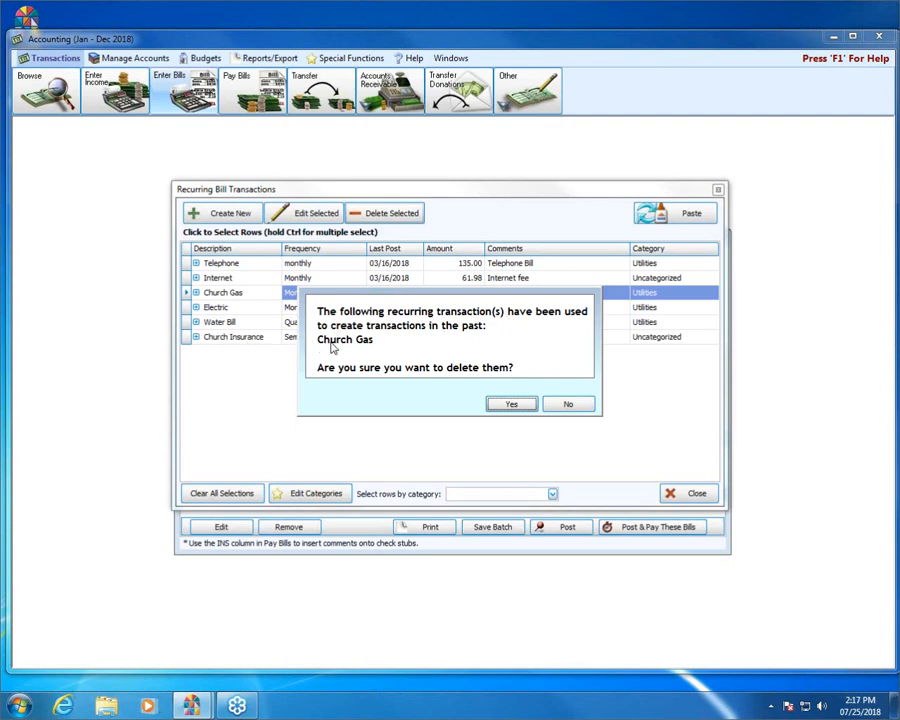
click(516, 409)
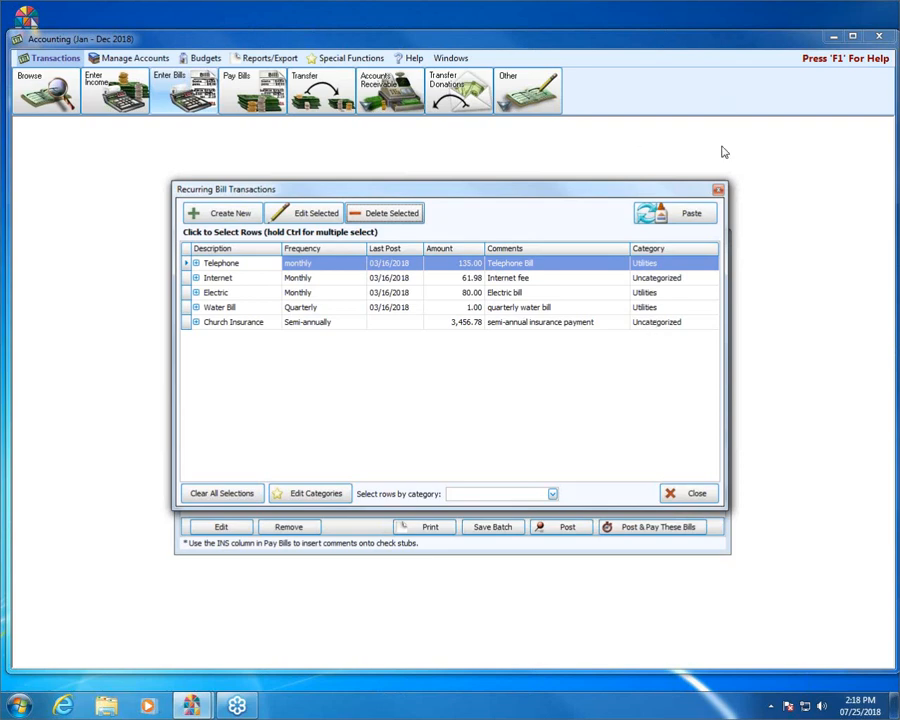
Step: Close the recurring bills list and exit bill entry, deleting the entire unposted batch
click(719, 191)
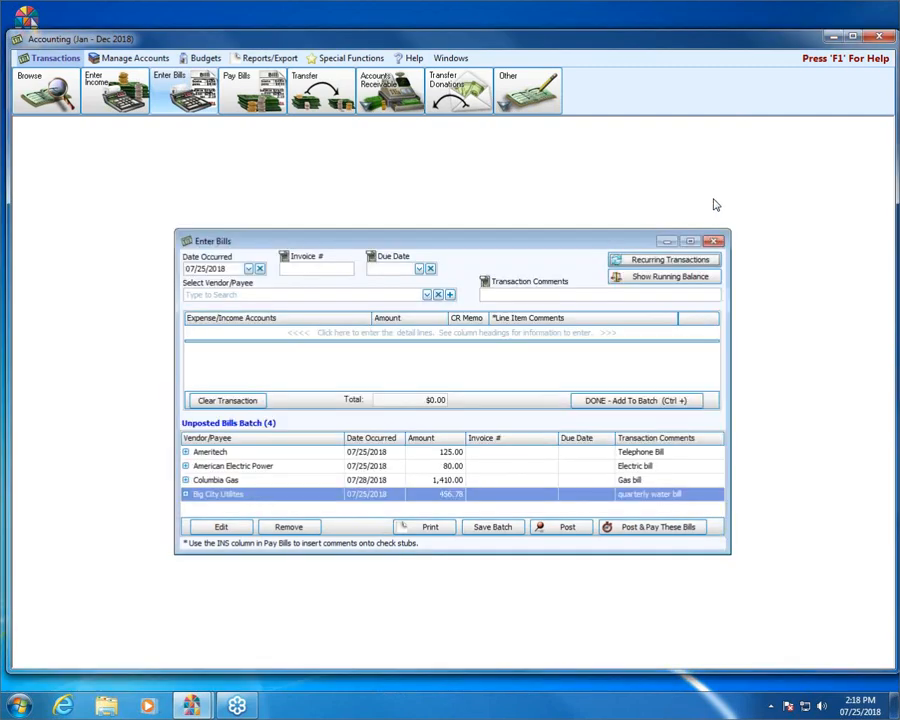
click(713, 242)
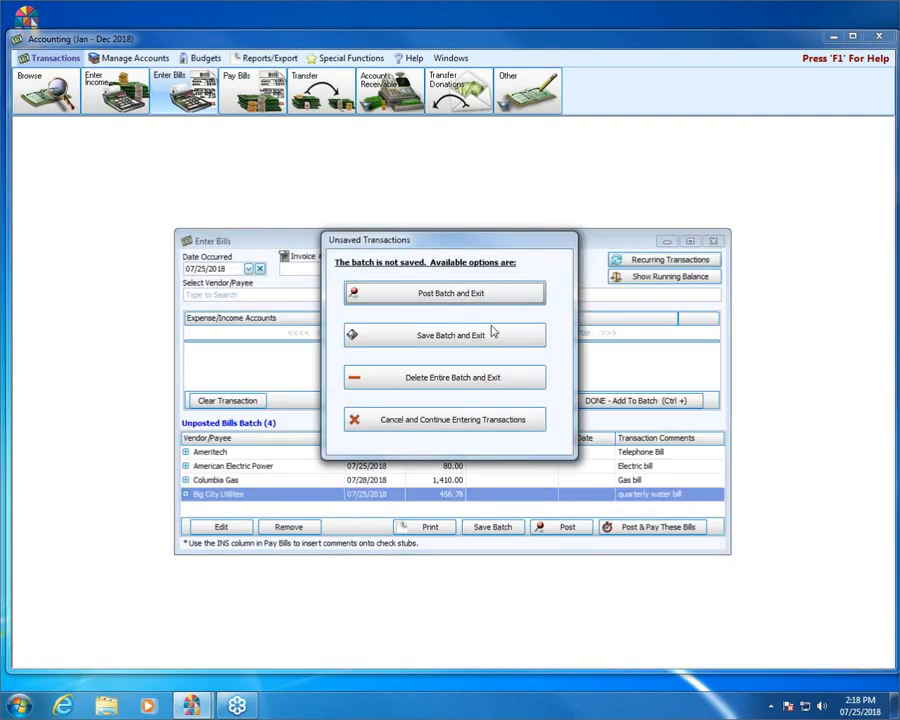
click(460, 377)
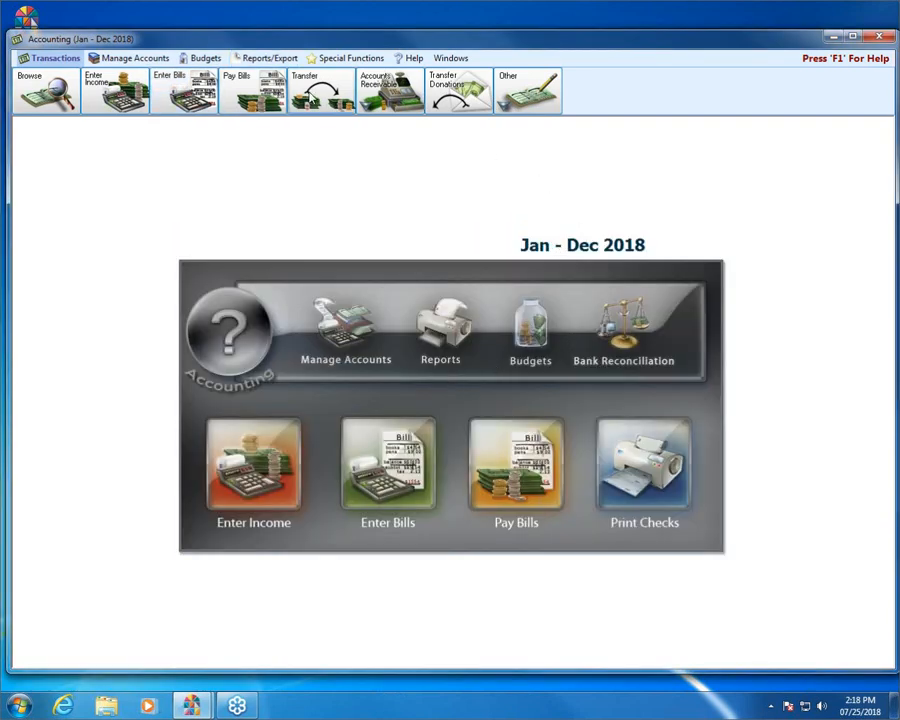
Step: Start a journal entry dated 07/25/2018, view the recurring journal entry transactions and close both windows without adding anything
click(527, 90)
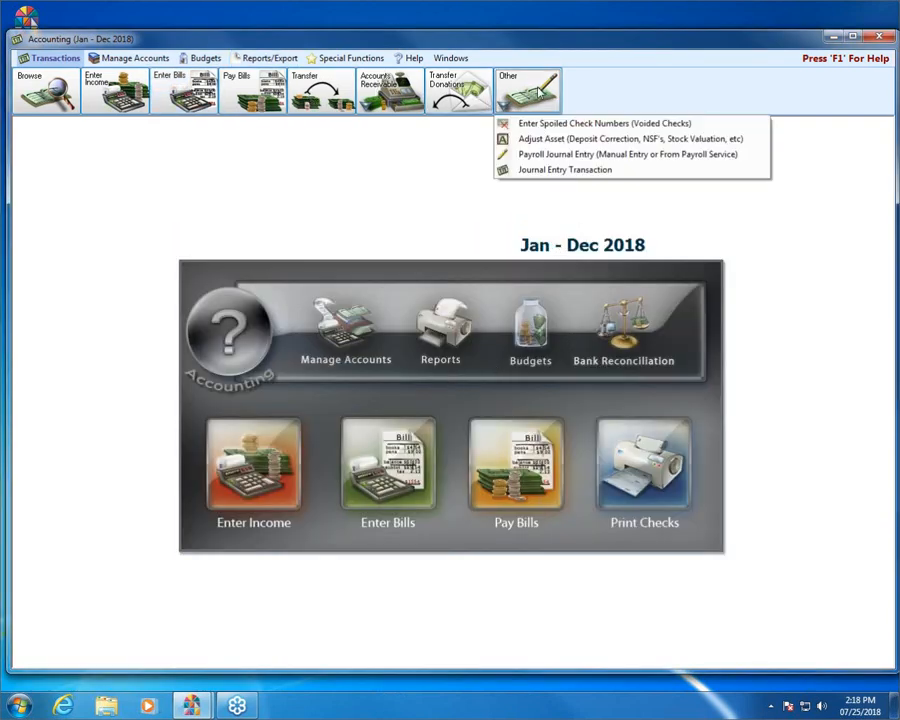
click(538, 170)
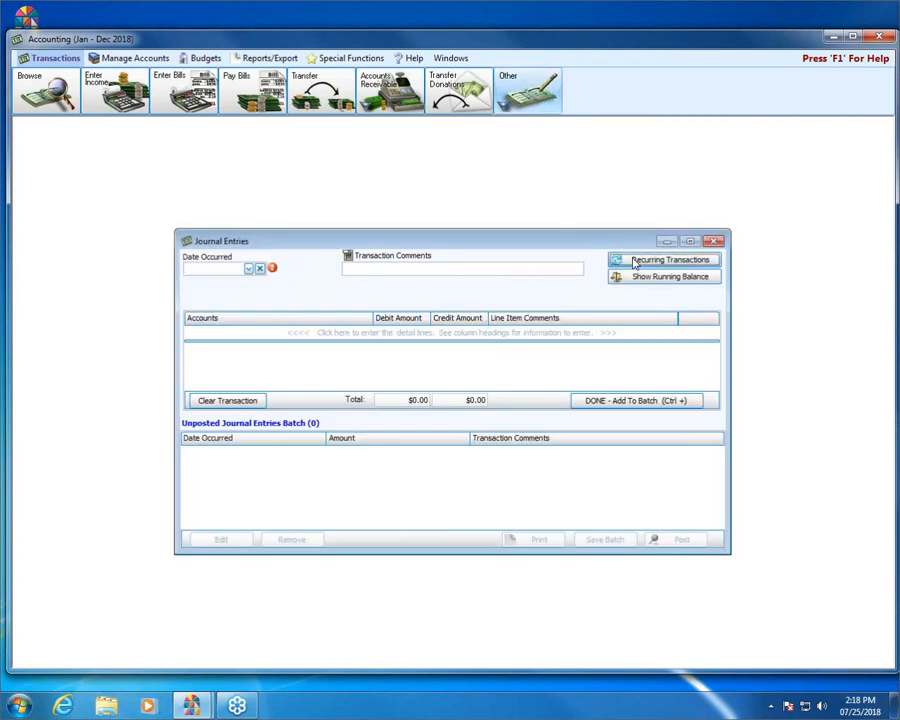
click(249, 268)
click(233, 432)
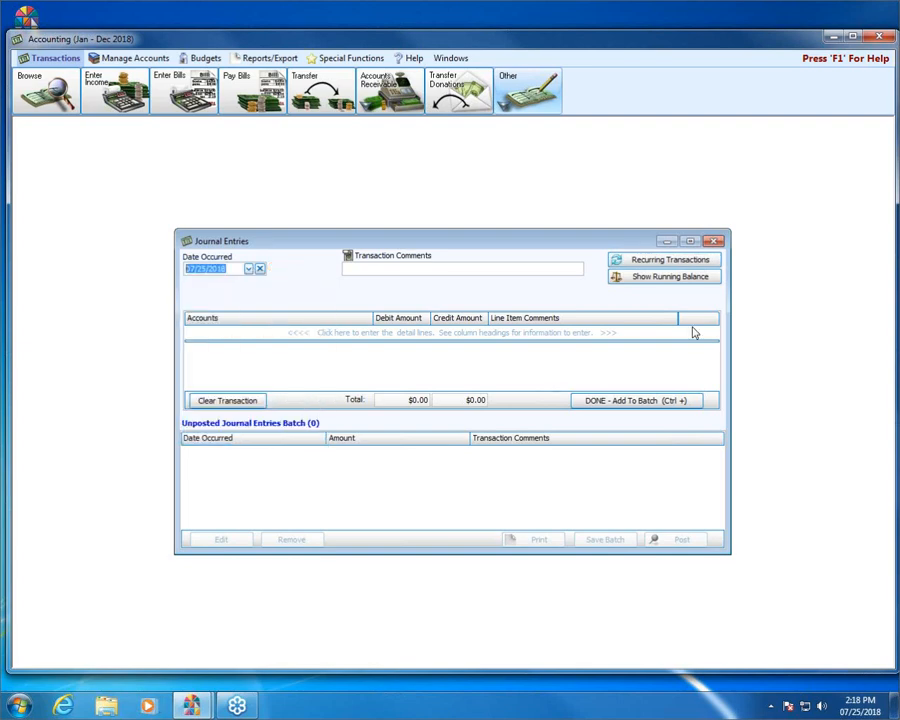
click(683, 261)
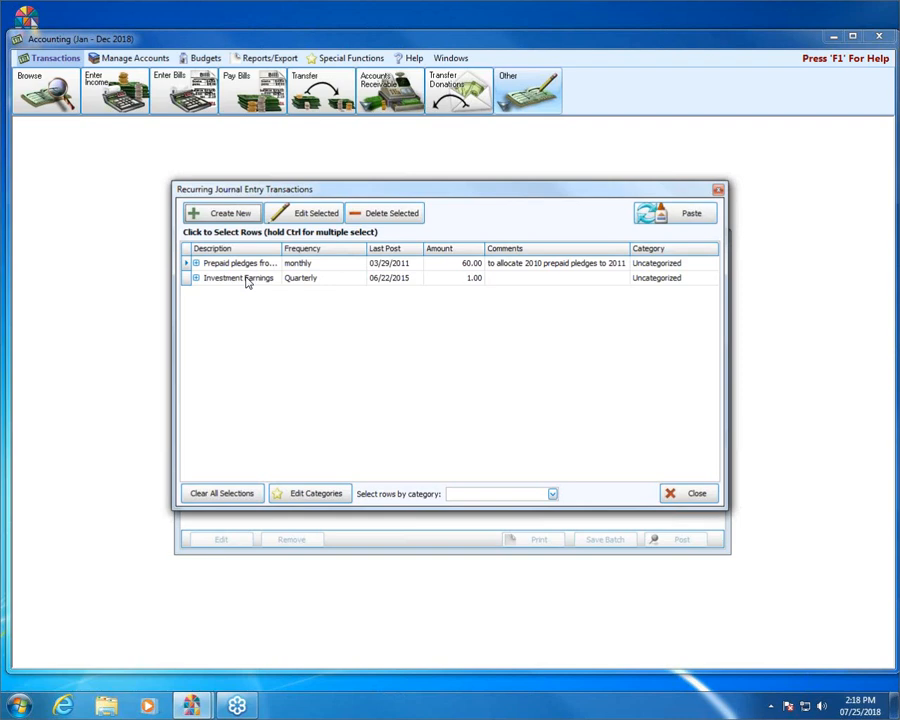
click(718, 190)
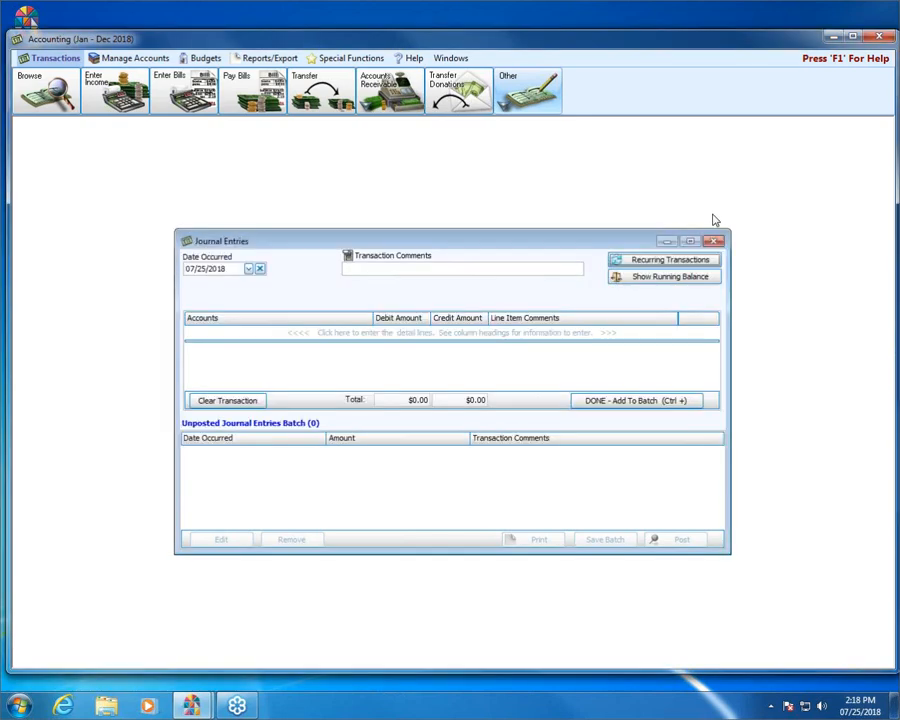
click(714, 243)
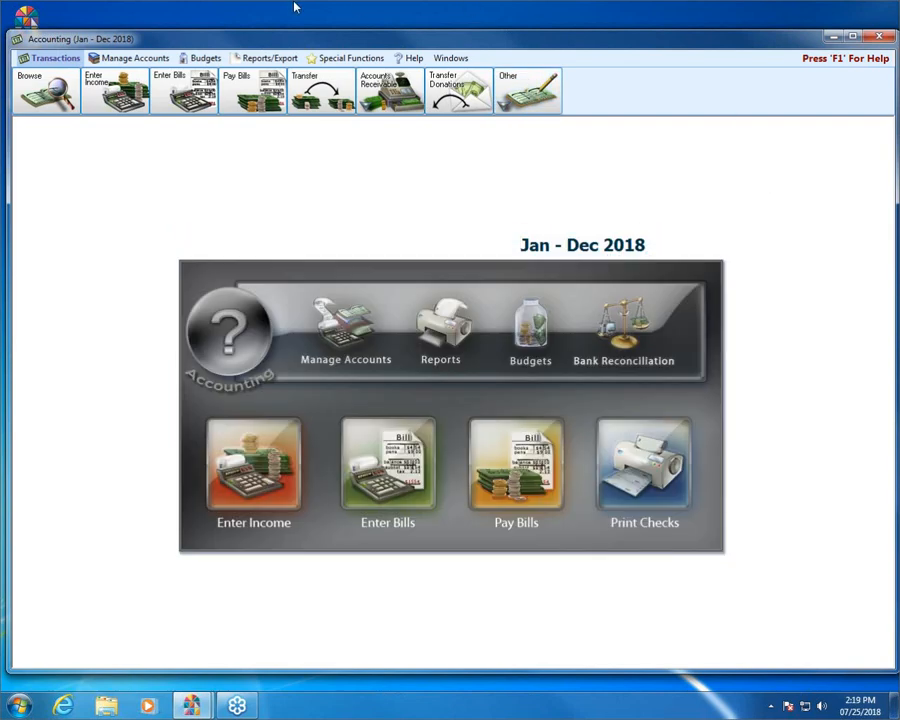
Step: View the recurring transfer transactions from transfer entry, and close both windows without adding a transfer
click(325, 95)
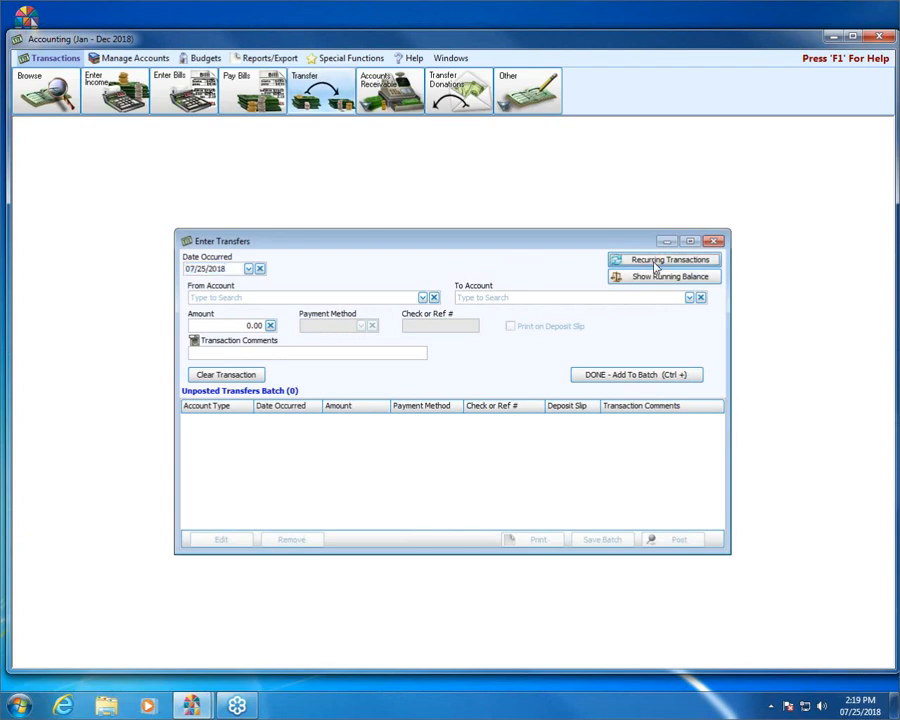
click(659, 262)
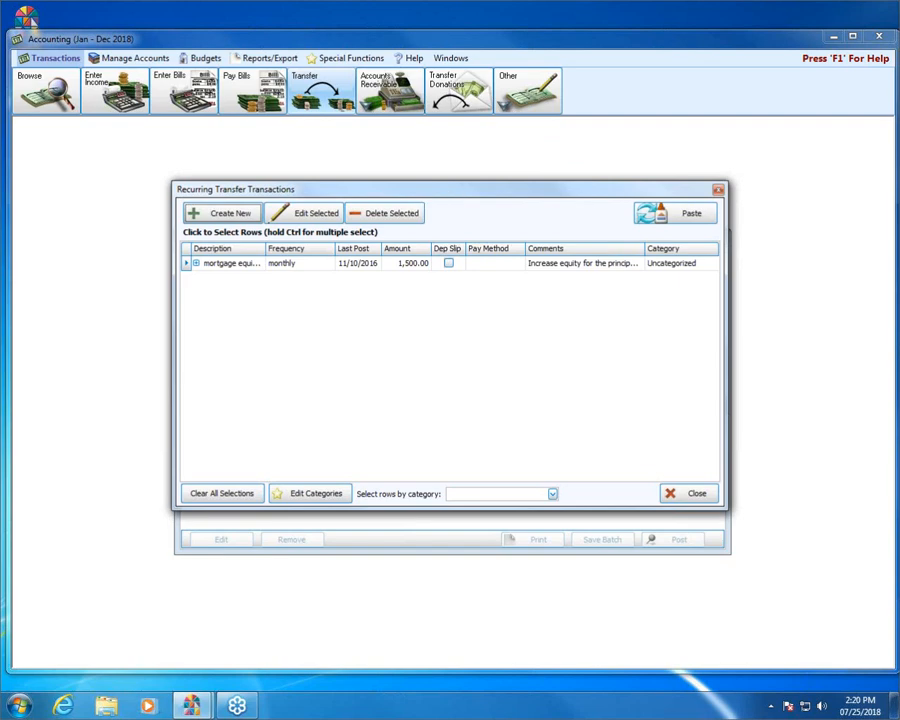
click(718, 190)
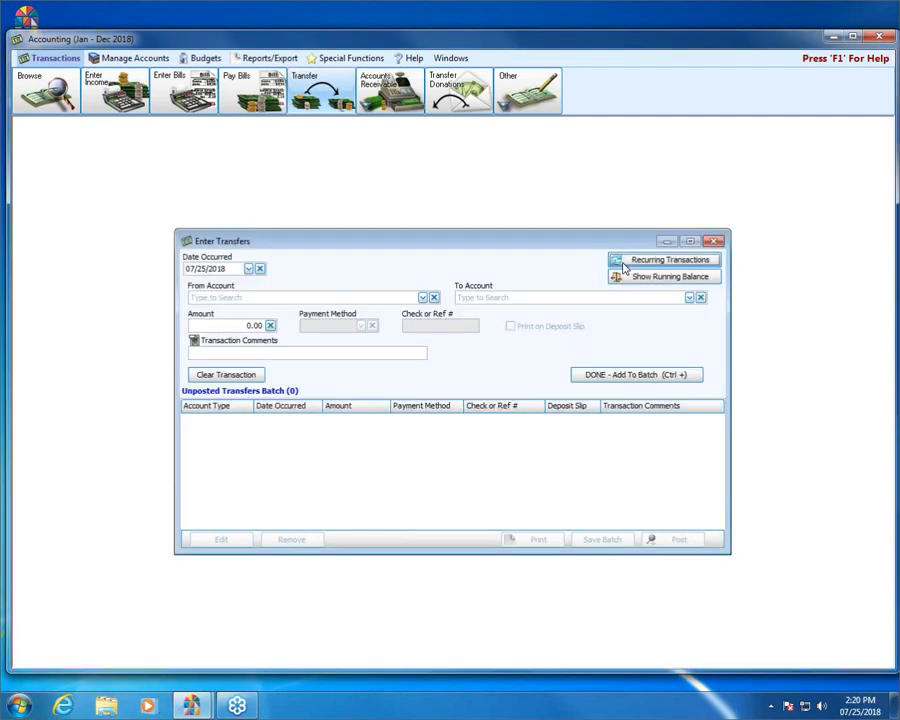
click(715, 243)
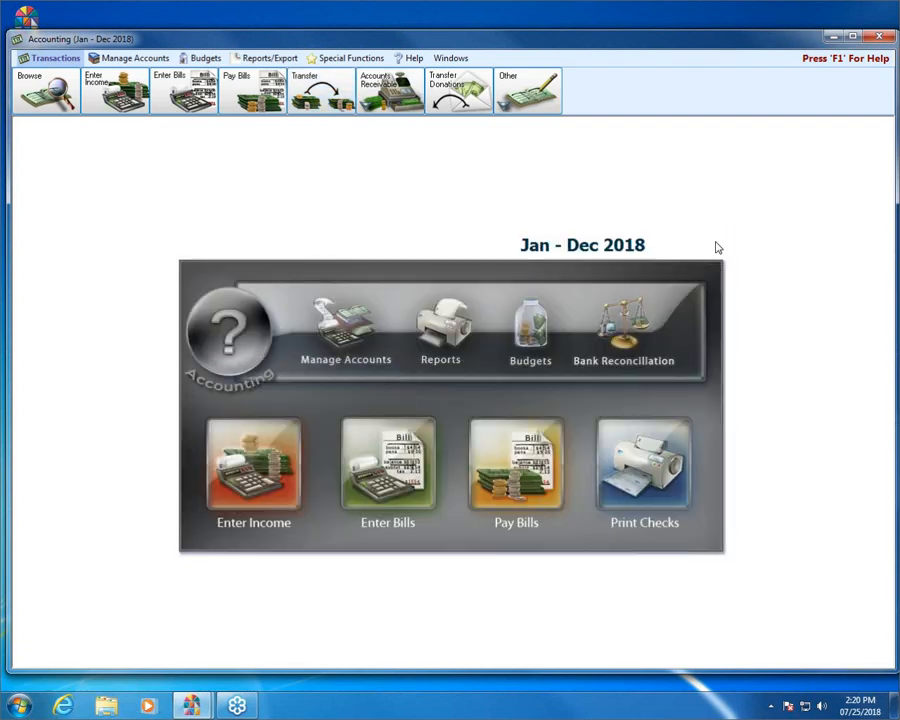